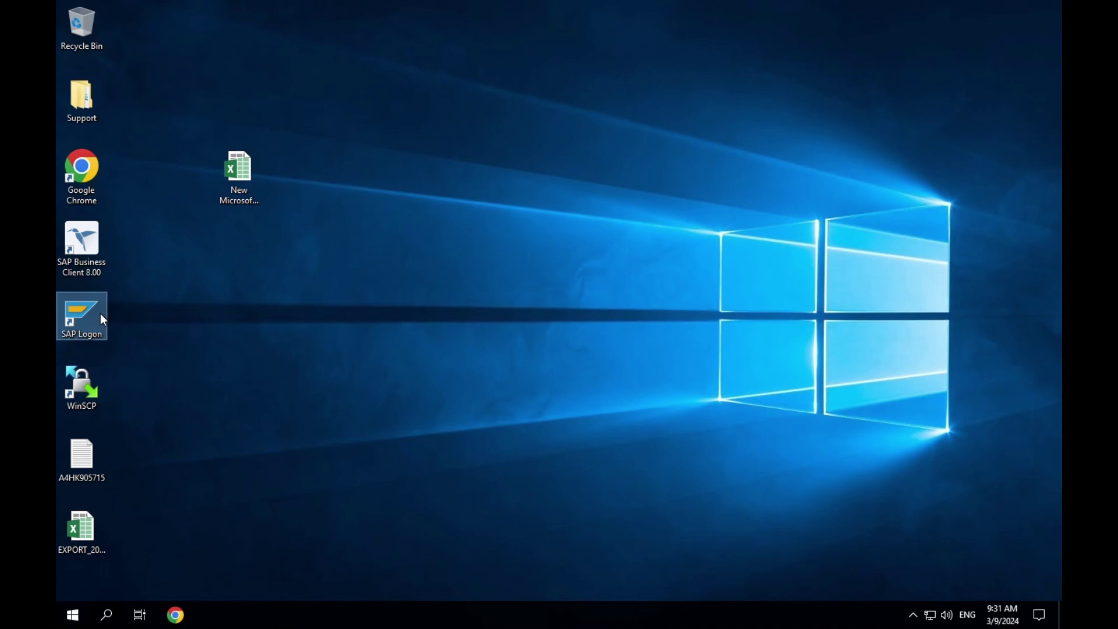
Start SAP Logon and log on to the S4HANA2022 system with the user name and password
{"action": "double_click", "coordinate": [102, 319]}
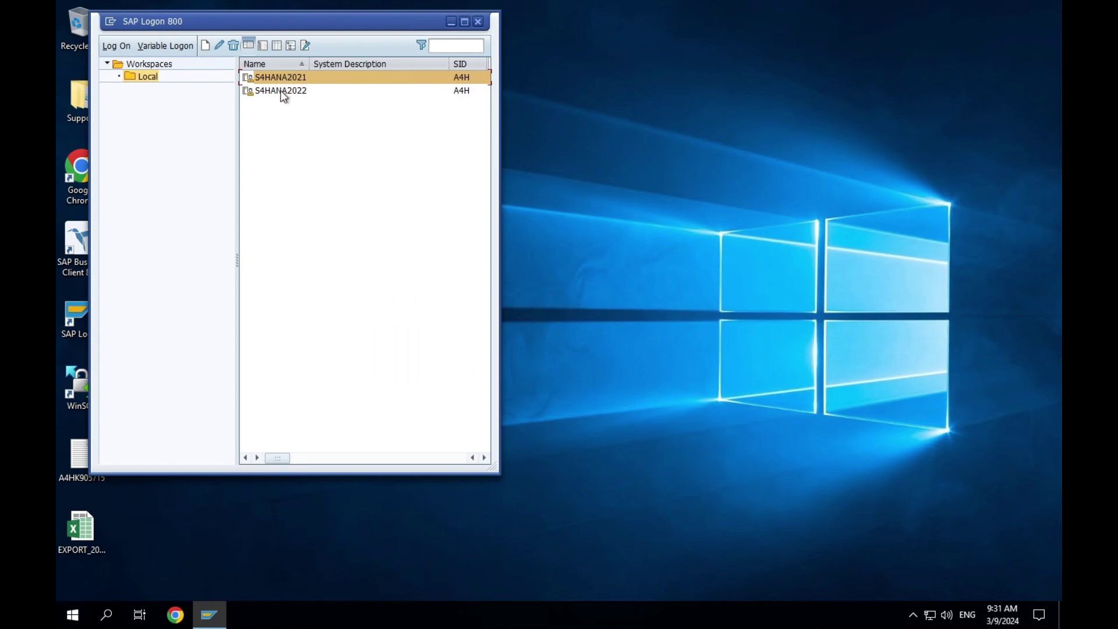
{"action": "double_click", "coordinate": [282, 92]}
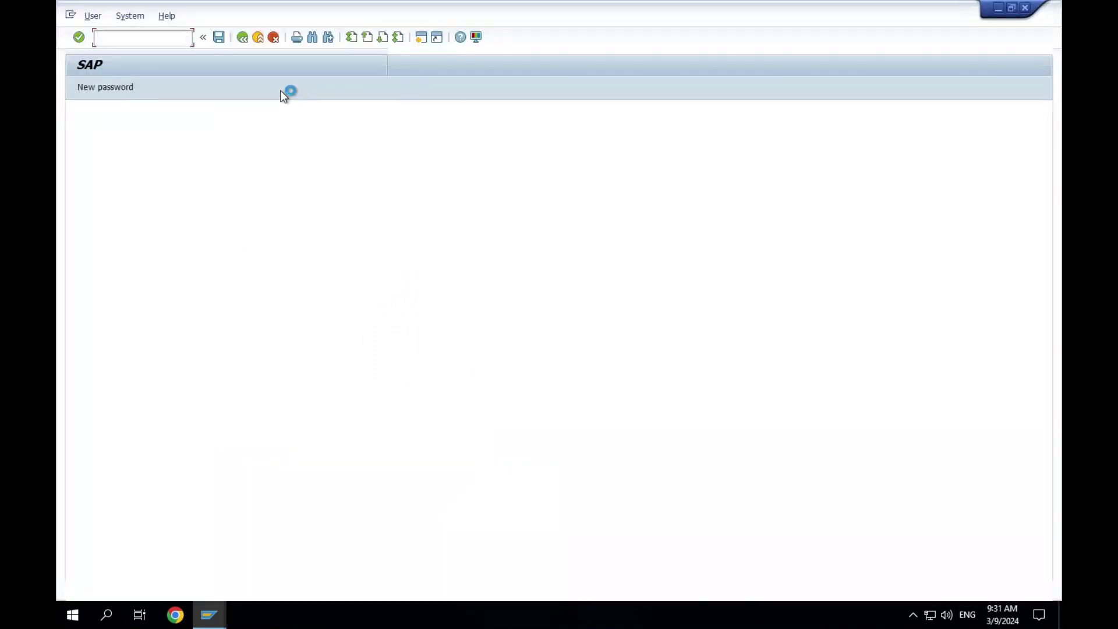
{"action": "type", "text": "best"}
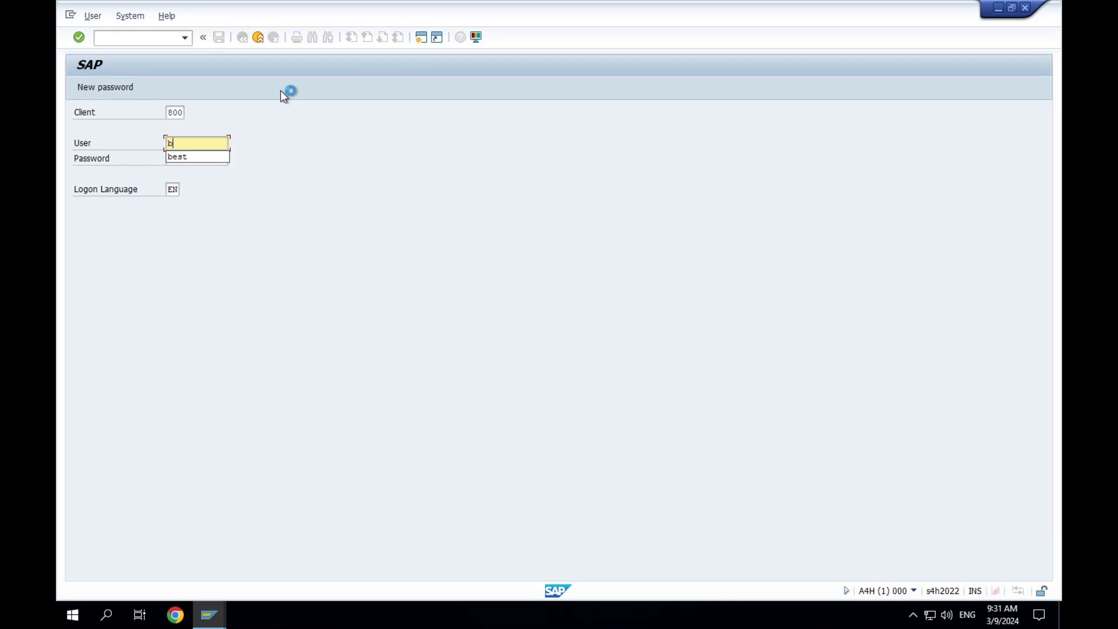
{"action": "key", "text": "Tab"}
{"action": "type", "text": "*"}
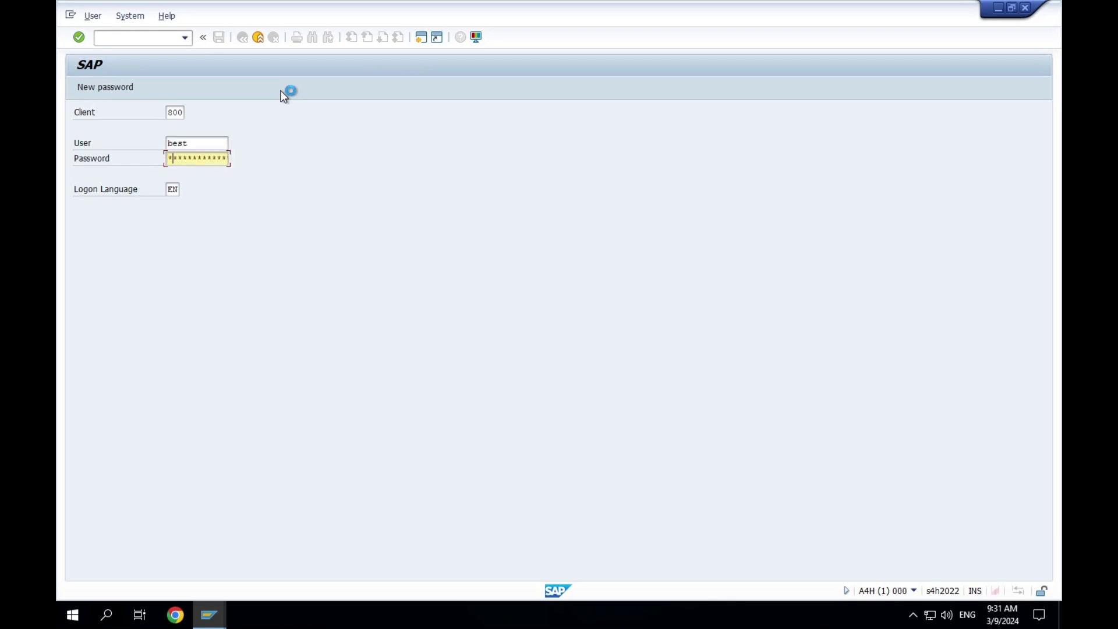
{"action": "type", "text": "**"}
{"action": "key", "text": "Return"}
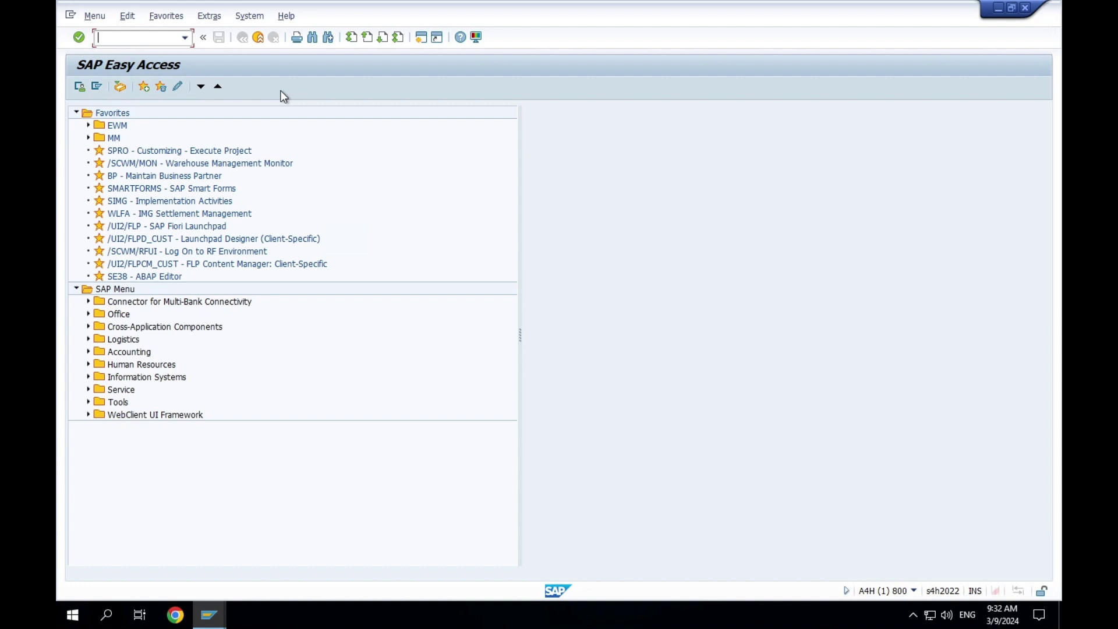
Open transaction F.08 and restrict the G/L account selection to chart of accounts MCOA and company code 7650
{"action": "type", "text": "F.08"}
{"action": "key", "text": "Return"}
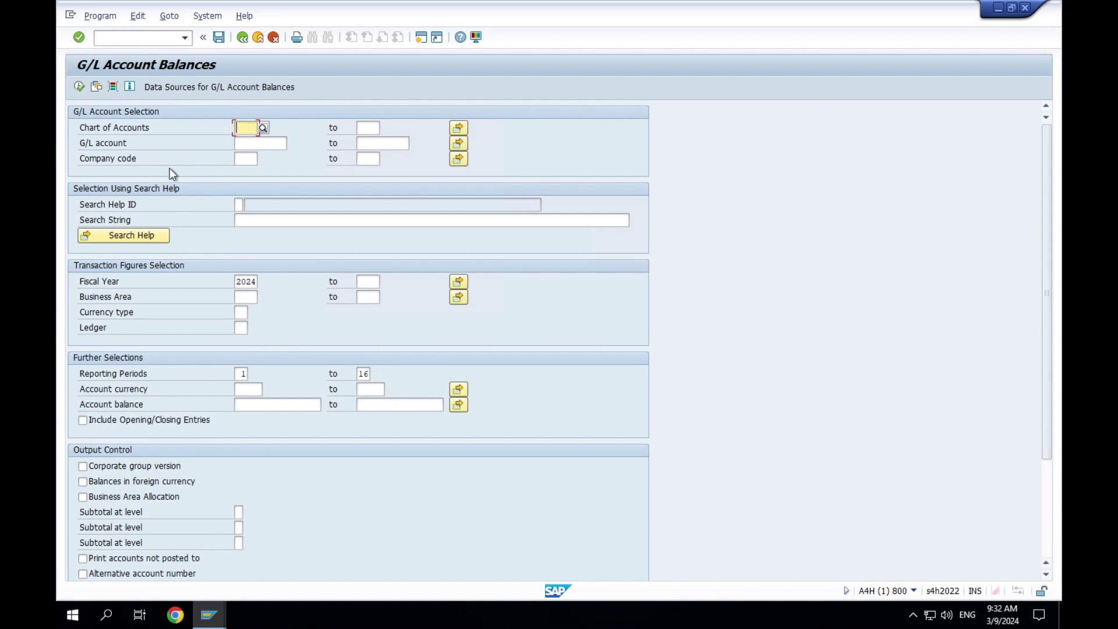
{"action": "type", "text": "mcoa"}
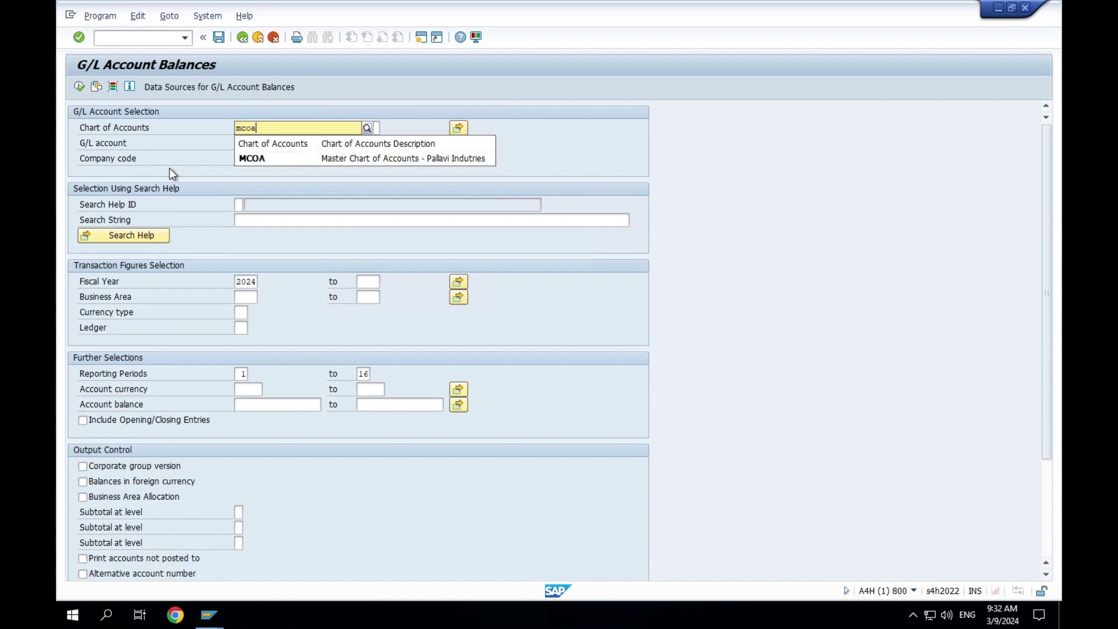
{"action": "key", "text": "Down"}
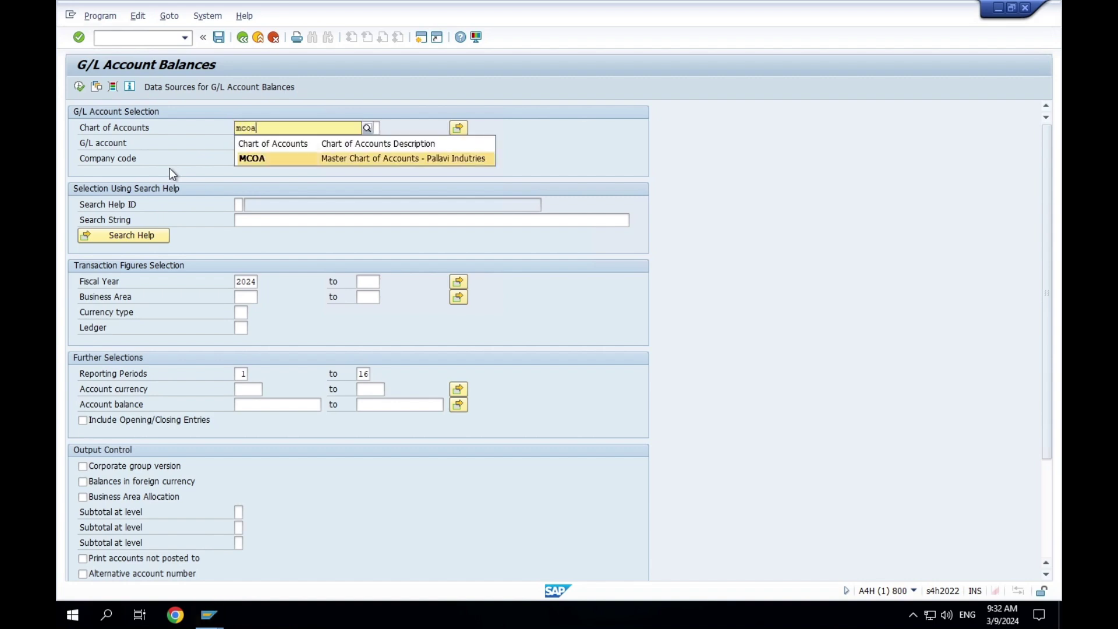
{"action": "left_click", "coordinate": [316, 157]}
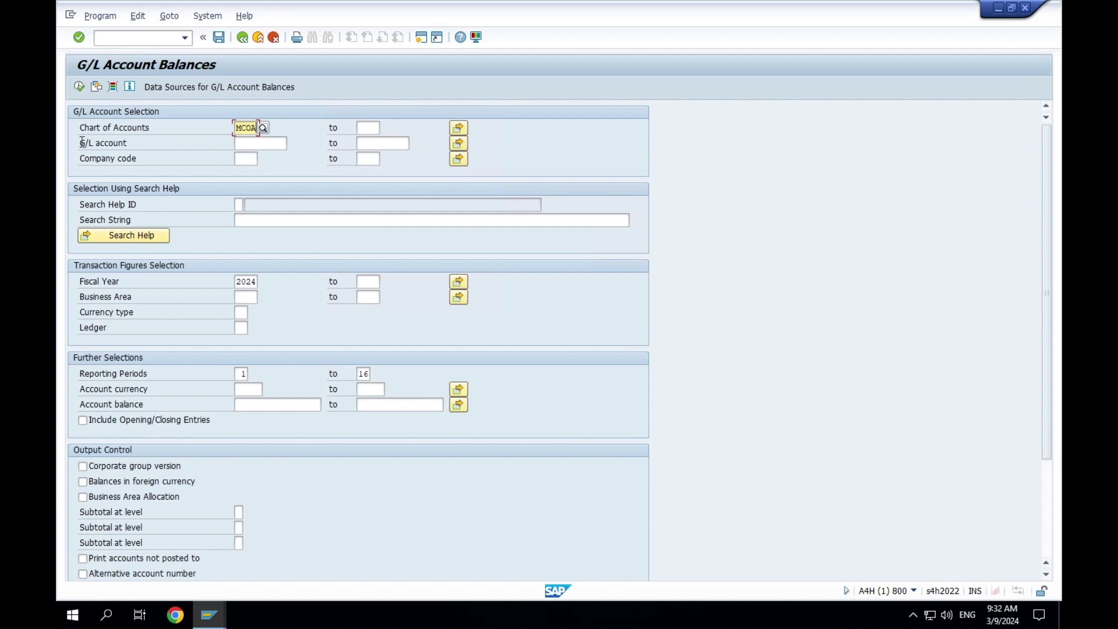
{"action": "left_click", "coordinate": [261, 144]}
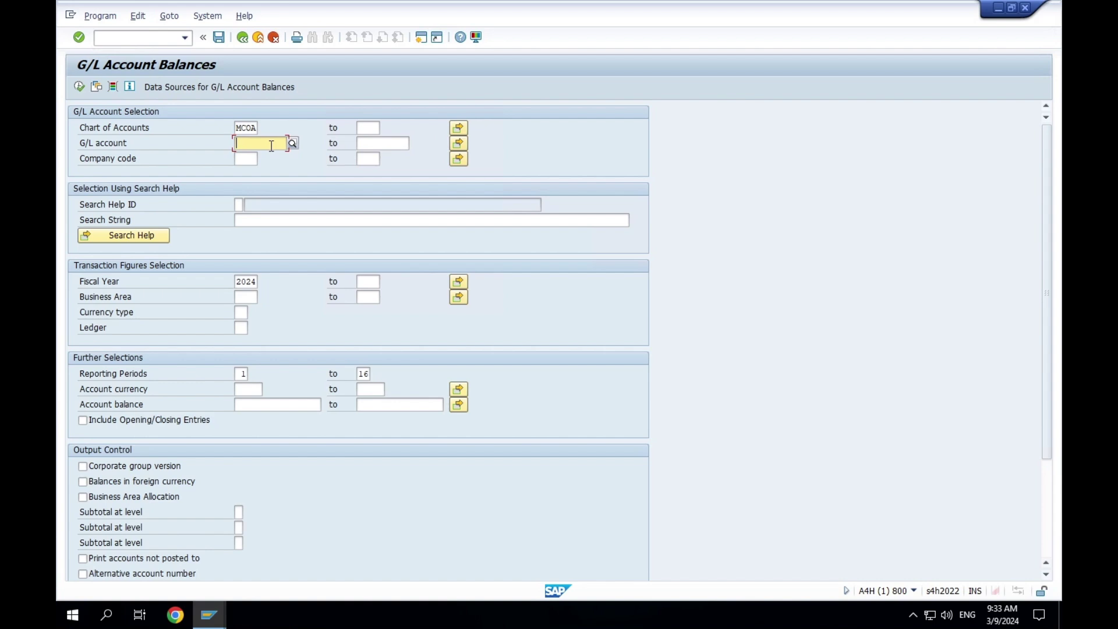
{"action": "left_click", "coordinate": [244, 159]}
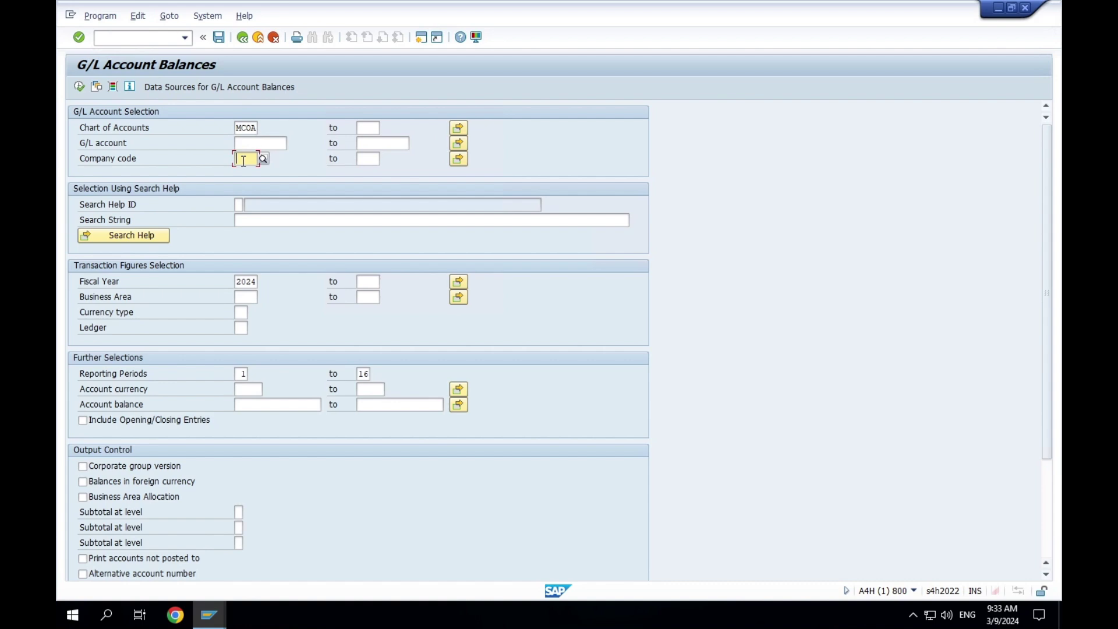
{"action": "type", "text": "7650"}
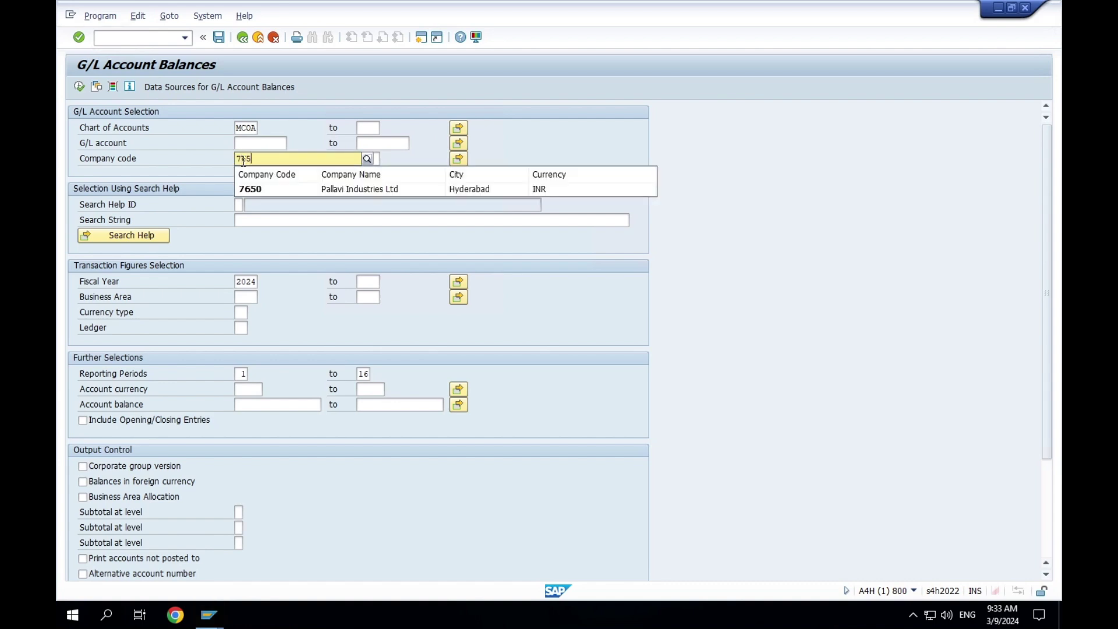
{"action": "left_click", "coordinate": [304, 189]}
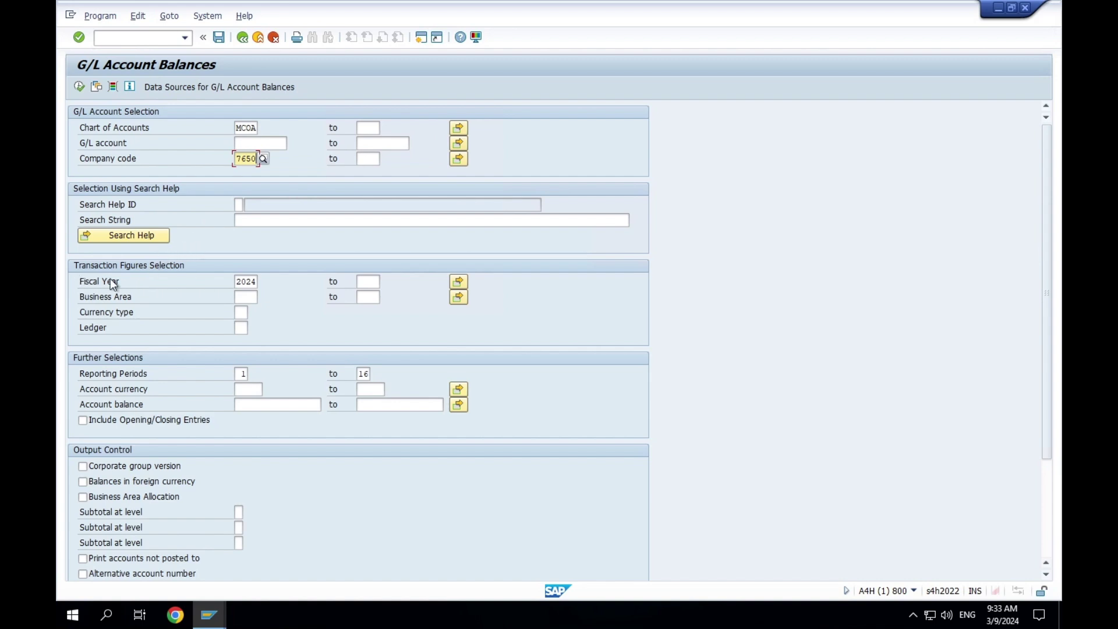
Set the fiscal year in the transaction figures selection to 2023
{"action": "left_click", "coordinate": [239, 281]}
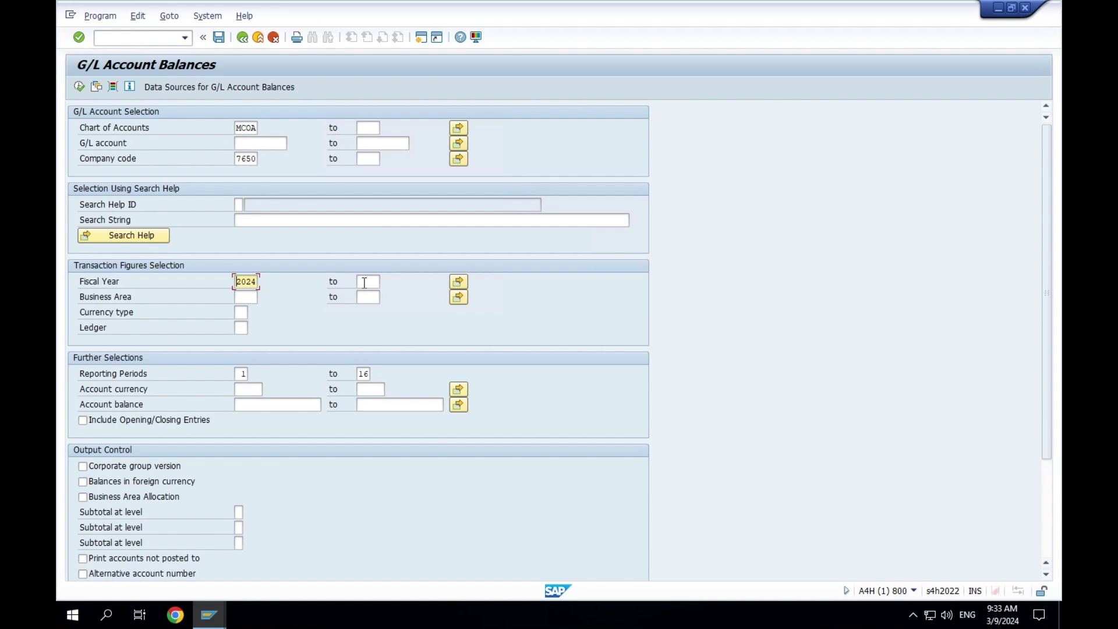
{"action": "key", "text": "shift+Right"}
{"action": "key", "text": "shift+Right"}
{"action": "key", "text": "shift+Right"}
{"action": "key", "text": "shift+Right"}
{"action": "type", "text": "2023"}
Limit the reporting periods to 01 through 12 in the further selections
{"action": "scroll", "coordinate": [243, 345], "scroll_direction": "down", "scroll_amount": 3}
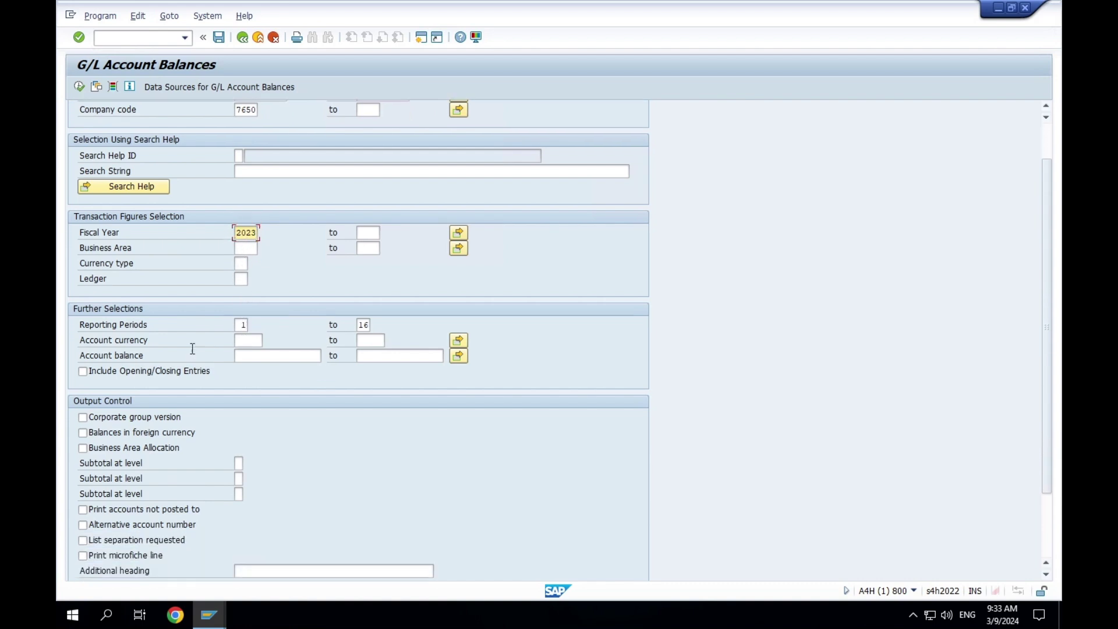
{"action": "scroll", "coordinate": [94, 324], "scroll_direction": "down", "scroll_amount": 1}
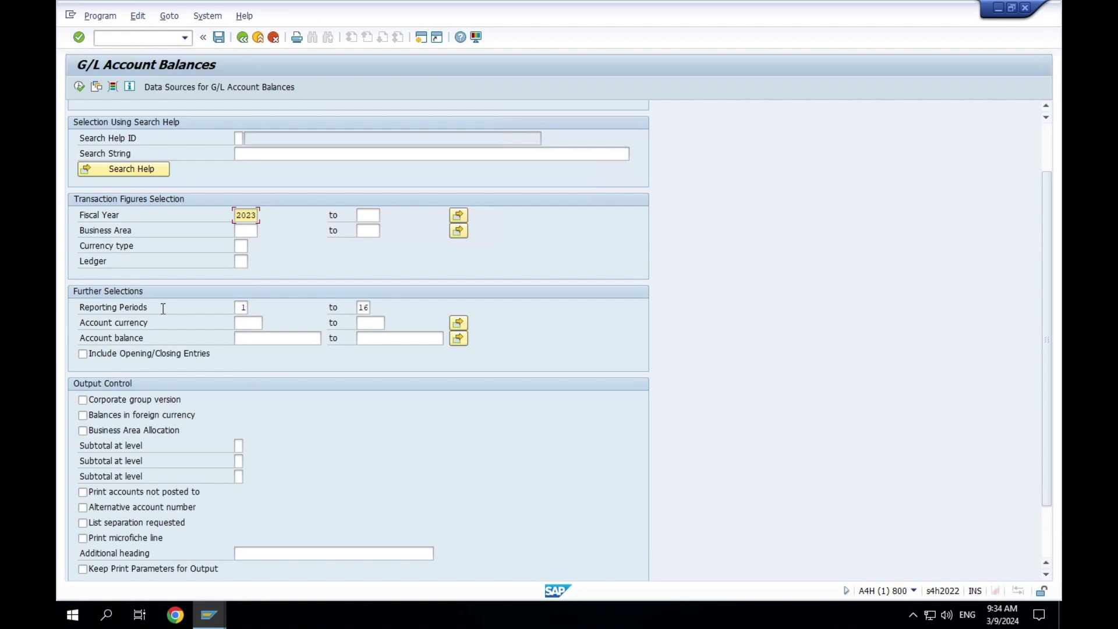
{"action": "left_click", "coordinate": [242, 307]}
{"action": "type", "text": "01"}
{"action": "key", "text": "Tab"}
{"action": "type", "text": "12"}
Review the remaining output options and execute the G/L account balances report
{"action": "scroll", "coordinate": [370, 361], "scroll_direction": "down", "scroll_amount": 2}
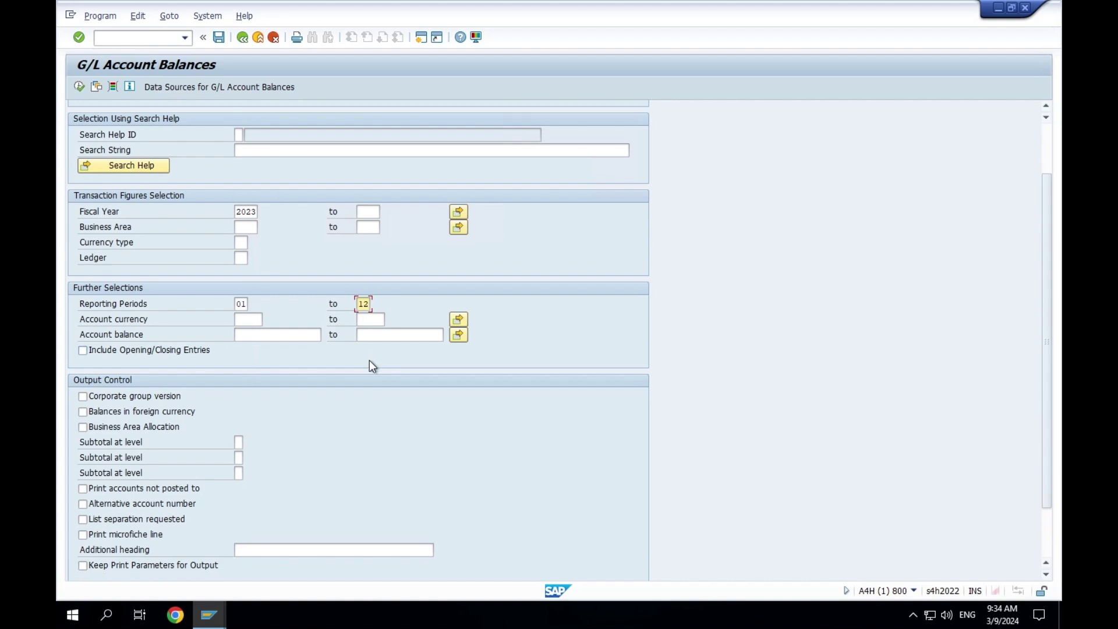
{"action": "scroll", "coordinate": [372, 366], "scroll_direction": "down", "scroll_amount": 2}
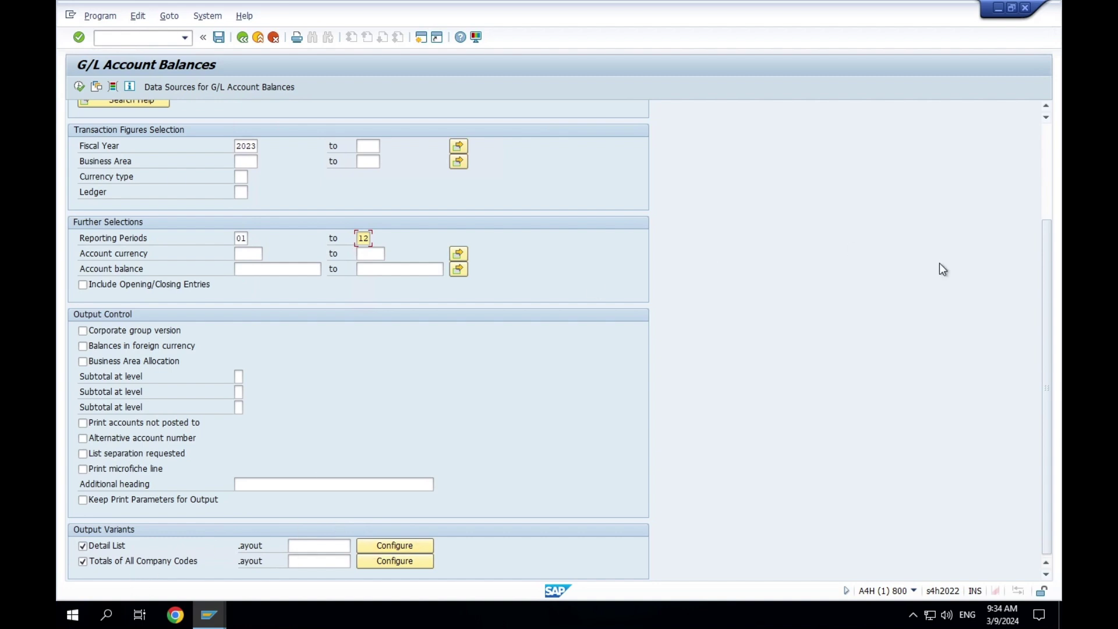
{"action": "left_click_drag", "start_coordinate": [1051, 380], "coordinate": [1051, 236]}
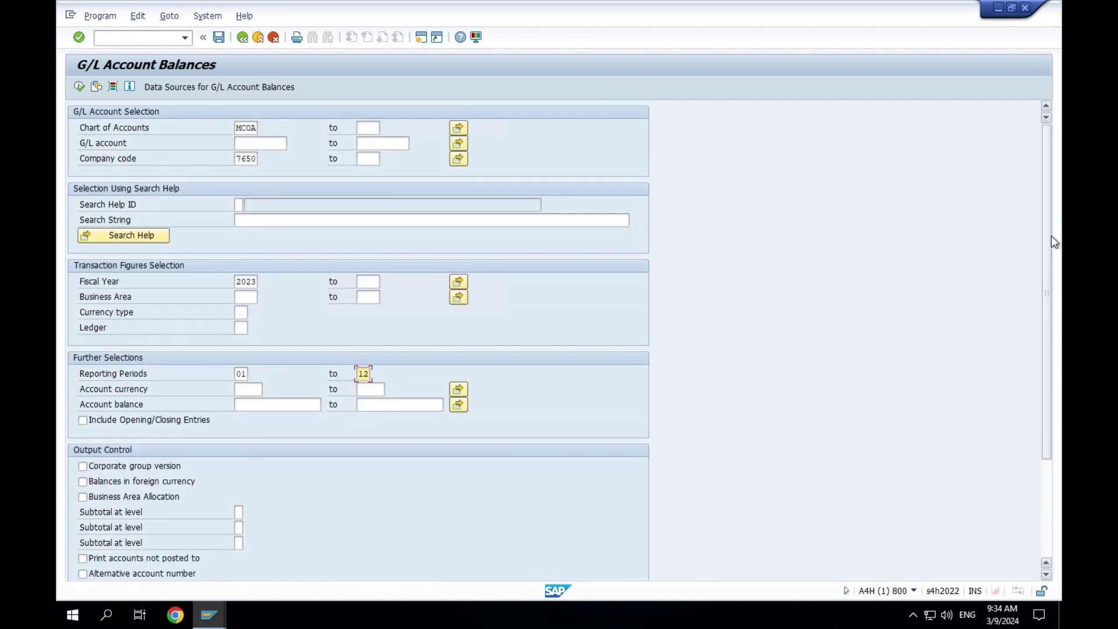
{"action": "left_click", "coordinate": [79, 87]}
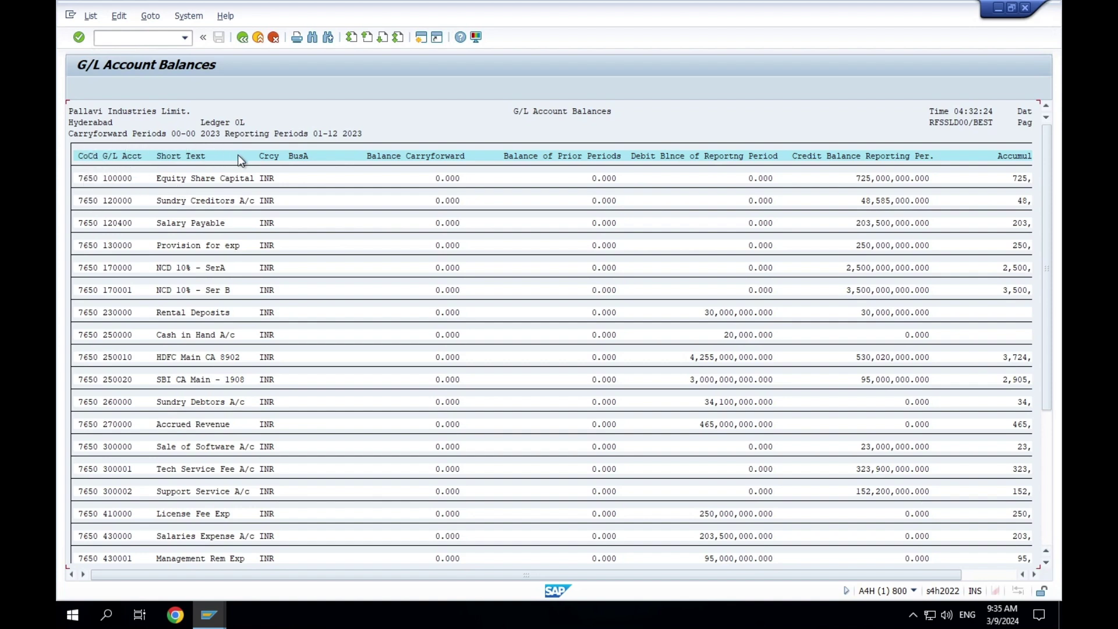
Examine the report's accounts, currency, prior-period, debit, credit and accumulated balance columns, including the totals at the end
{"action": "left_click", "coordinate": [124, 179]}
{"action": "left_click", "coordinate": [281, 177]}
{"action": "left_click", "coordinate": [561, 156]}
{"action": "left_click", "coordinate": [723, 156]}
{"action": "left_click", "coordinate": [873, 156]}
{"action": "left_click_drag", "start_coordinate": [943, 575], "coordinate": [1005, 576]}
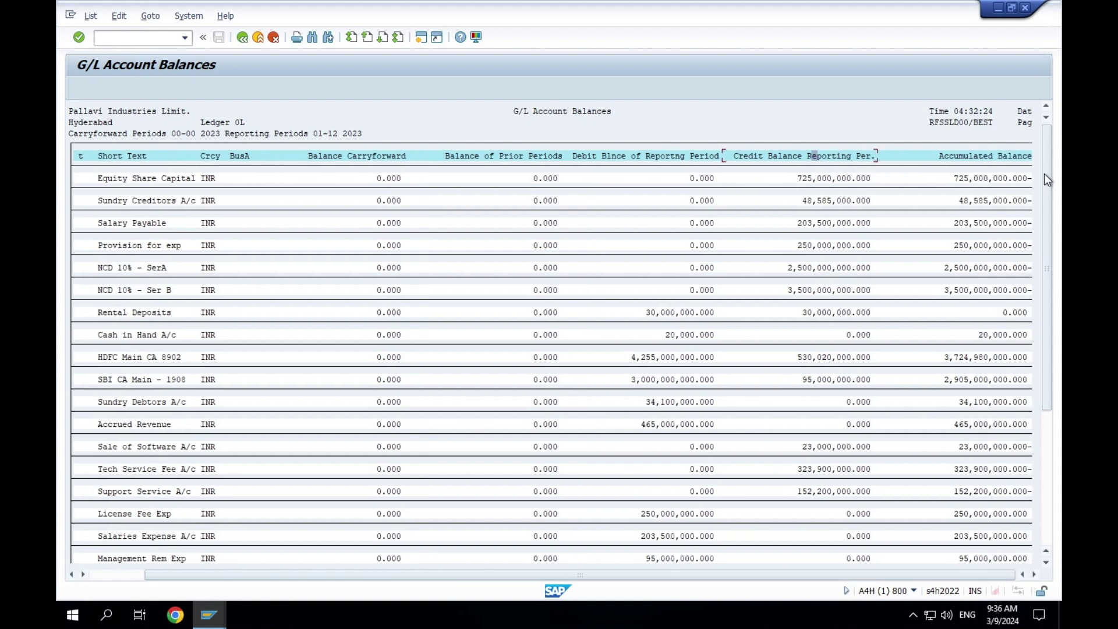
{"action": "left_click_drag", "start_coordinate": [1045, 173], "coordinate": [1046, 403]}
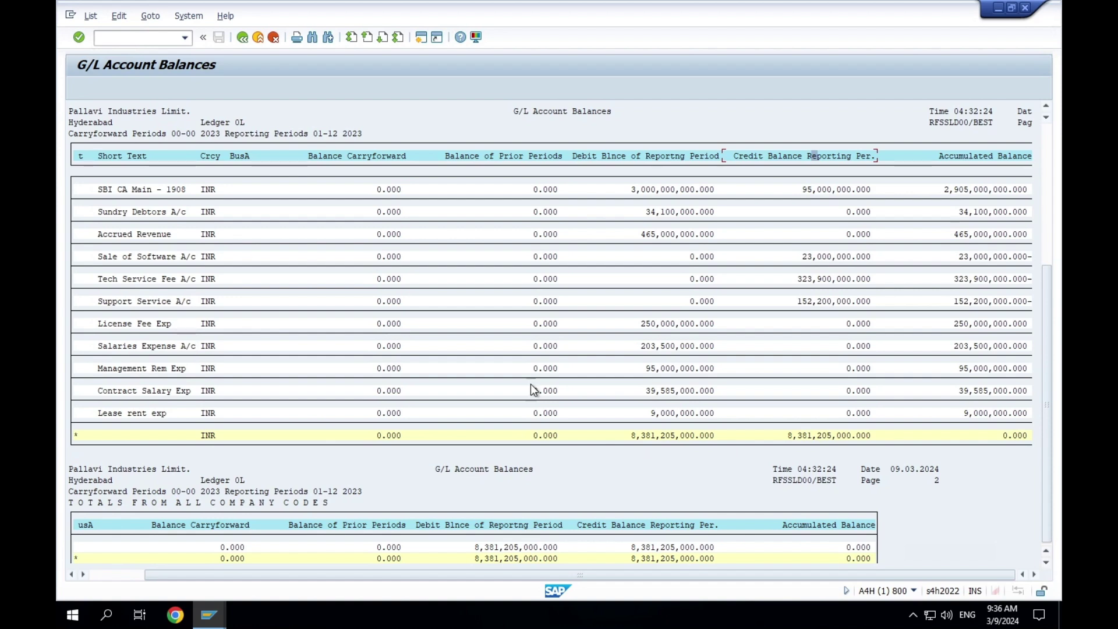
{"action": "left_click_drag", "start_coordinate": [1046, 355], "coordinate": [1046, 213]}
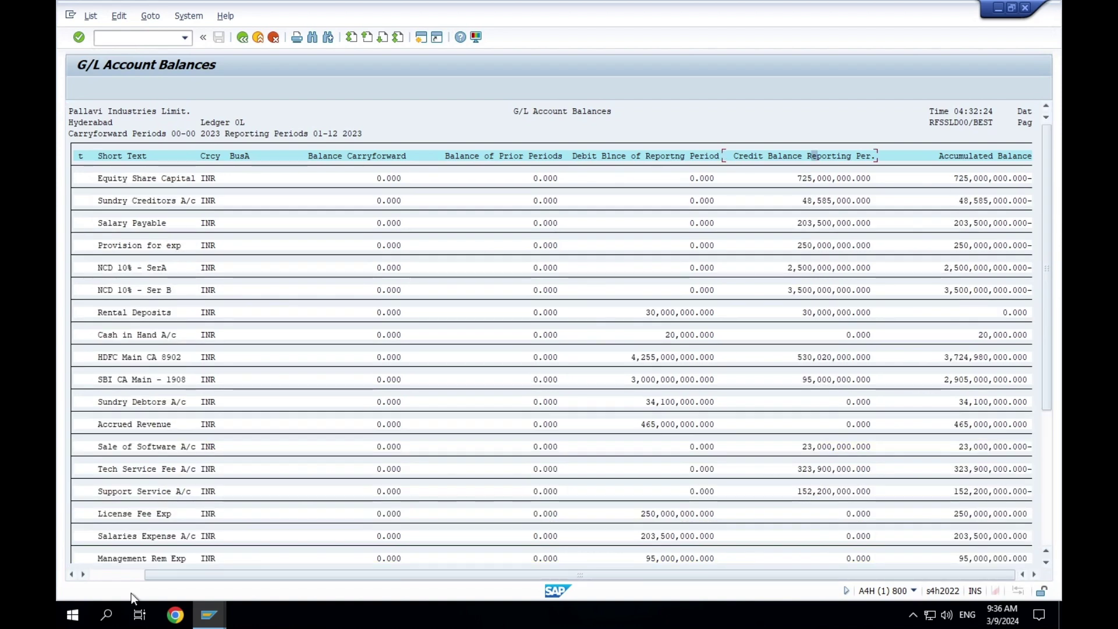
{"action": "left_click", "coordinate": [119, 575]}
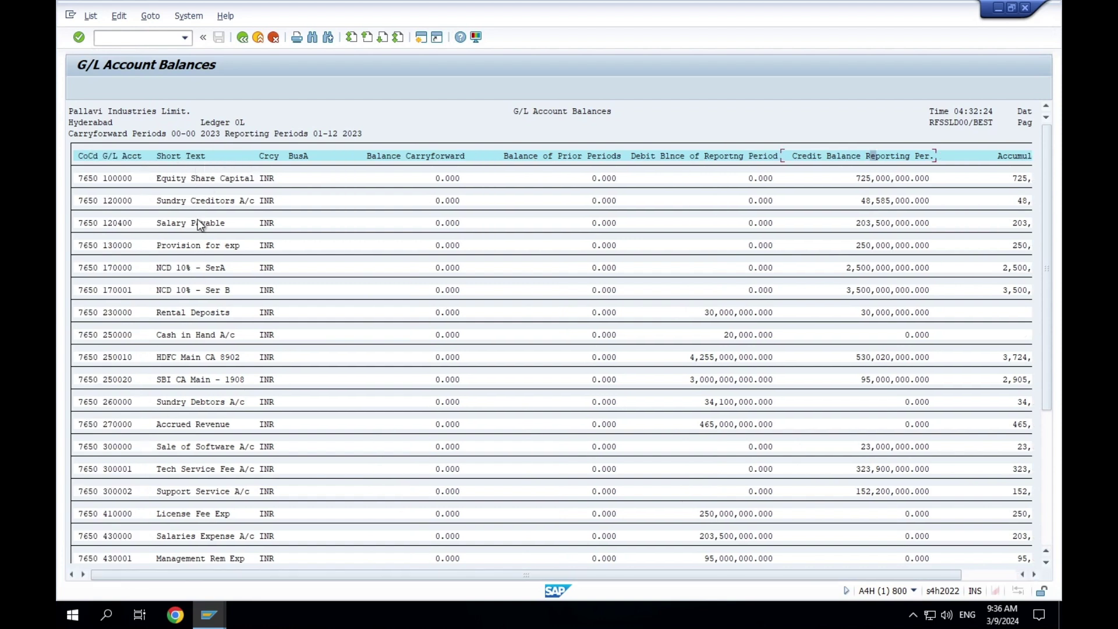
{"action": "left_click", "coordinate": [187, 269]}
Return to the selection screen and open the column layout settings of the Detail List output variant
{"action": "left_click", "coordinate": [243, 39]}
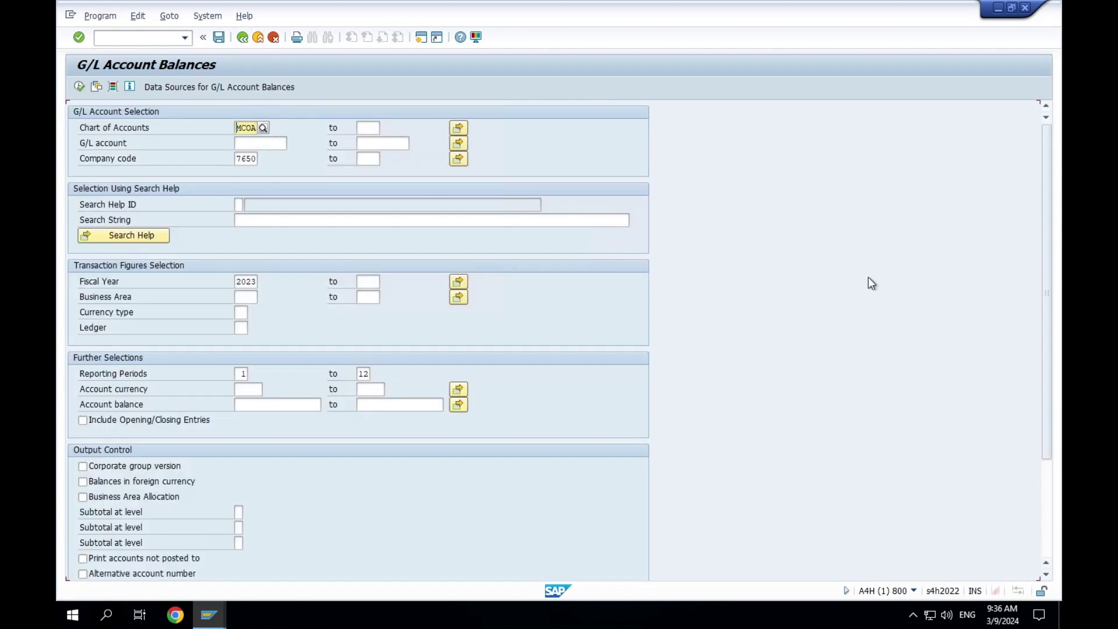
{"action": "left_click_drag", "start_coordinate": [1046, 290], "coordinate": [1046, 476]}
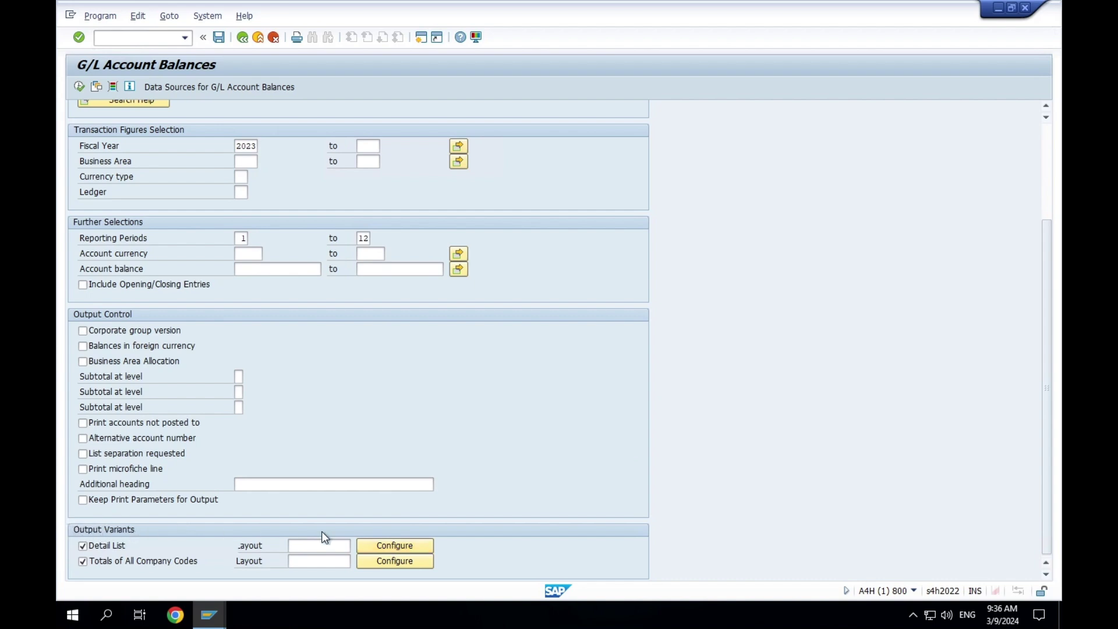
{"action": "left_click", "coordinate": [386, 547]}
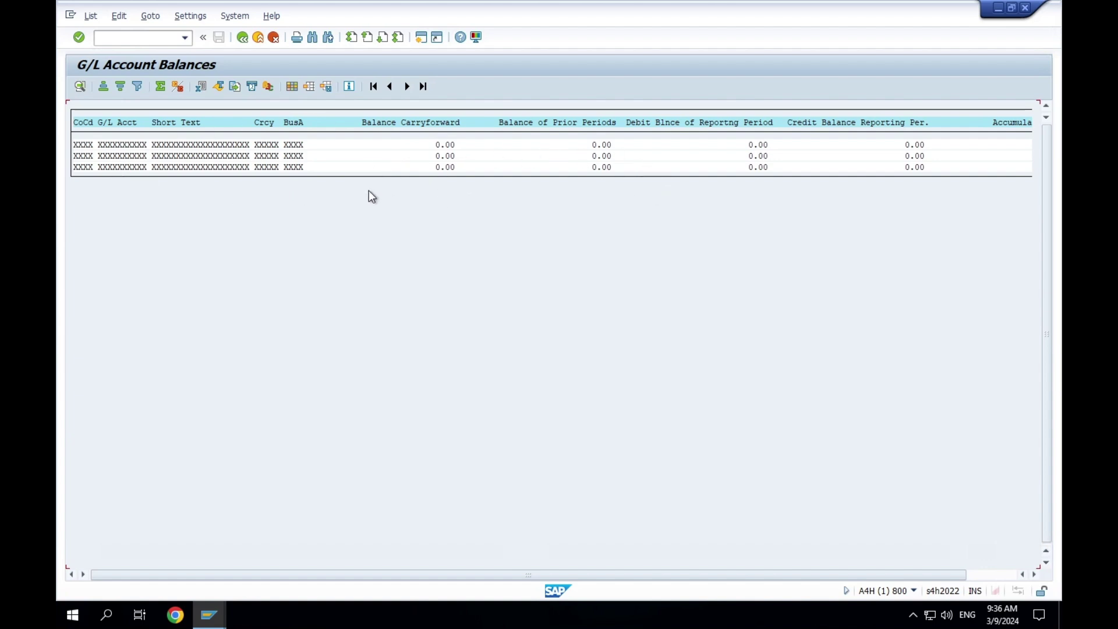
{"action": "left_click", "coordinate": [292, 87]}
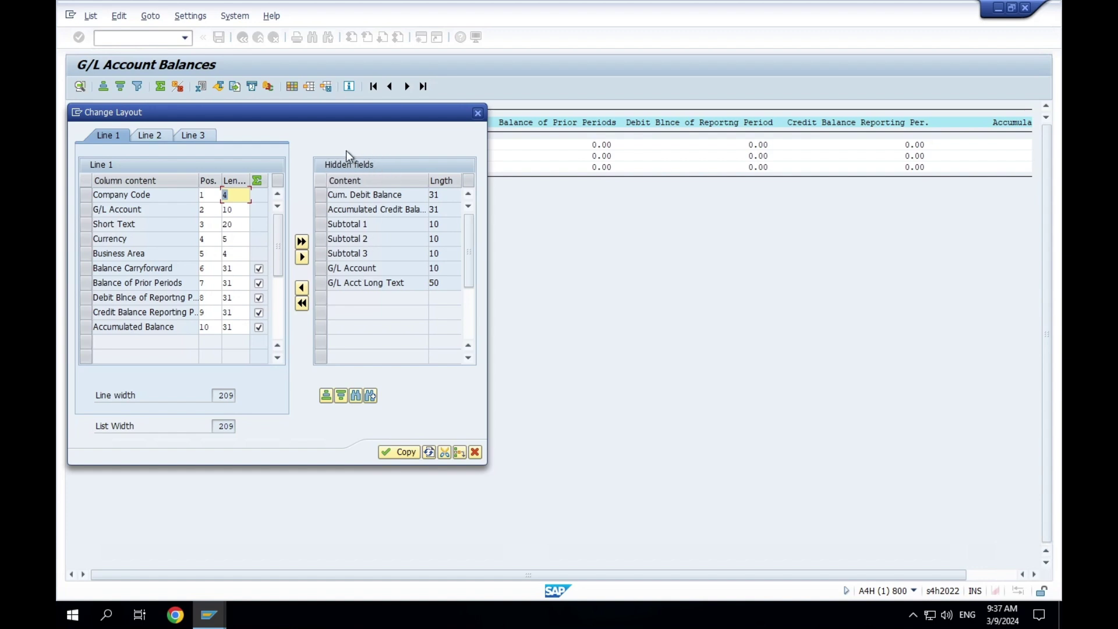
Add the hidden G/L Acct Long Text field to Line 1 of the layout, directly before Currency
{"action": "left_click", "coordinate": [321, 285]}
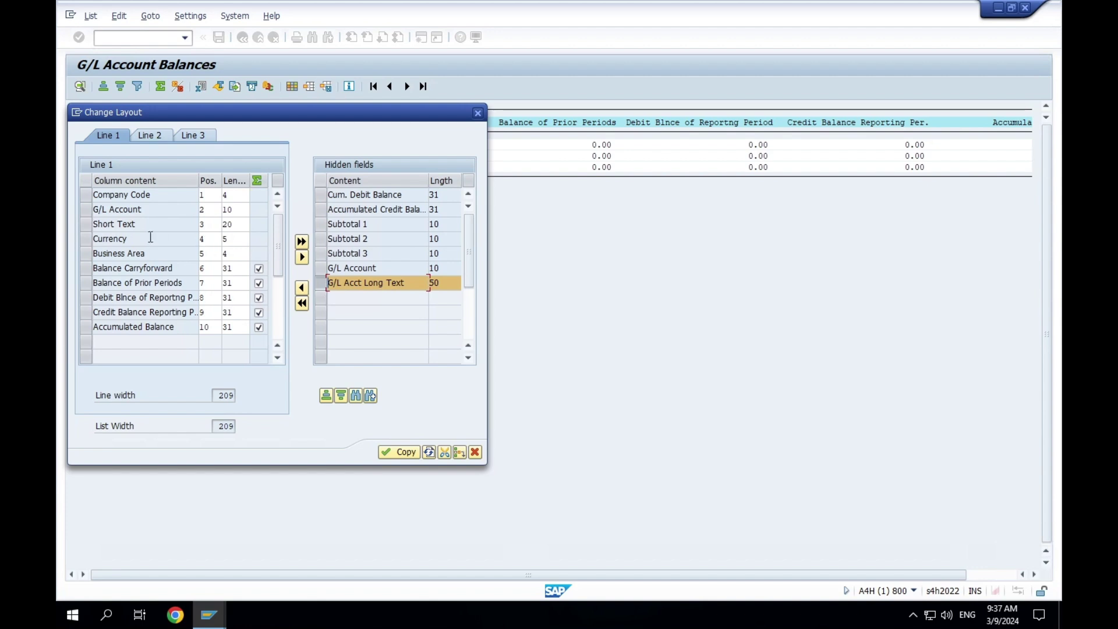
{"action": "left_click", "coordinate": [86, 236]}
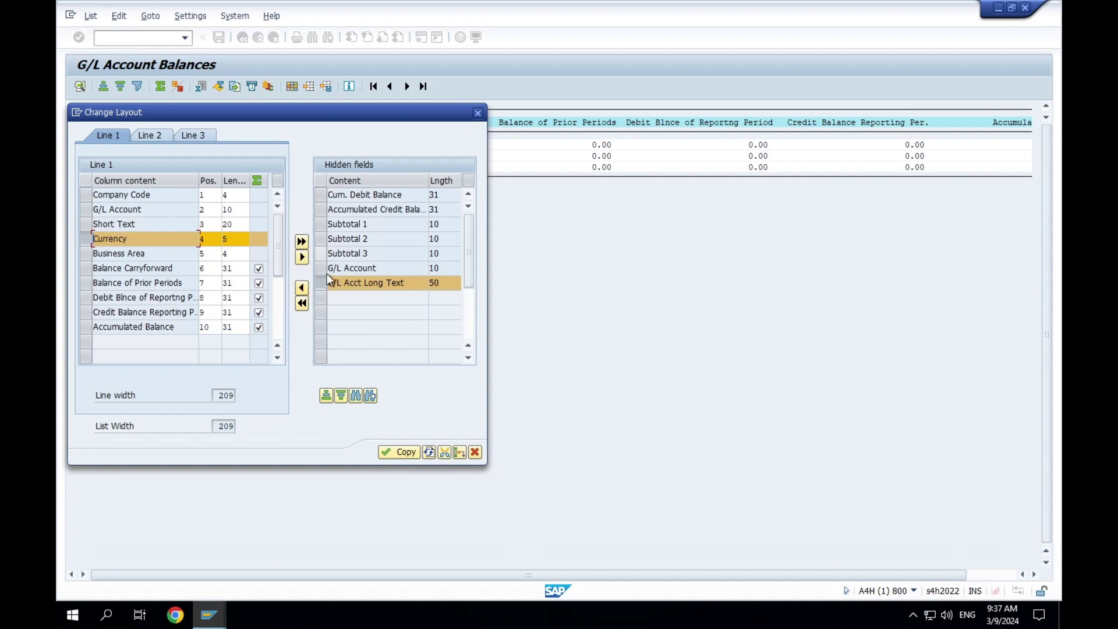
{"action": "left_click", "coordinate": [301, 287]}
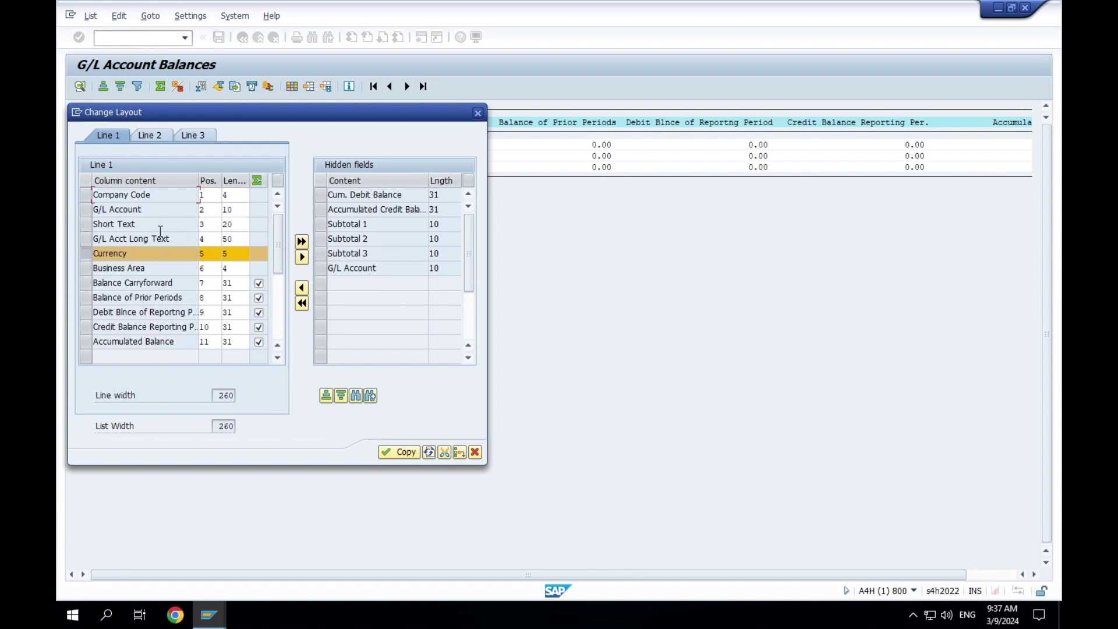
Move the Business Area column from Line 1 to the hidden fields
{"action": "left_click", "coordinate": [84, 256]}
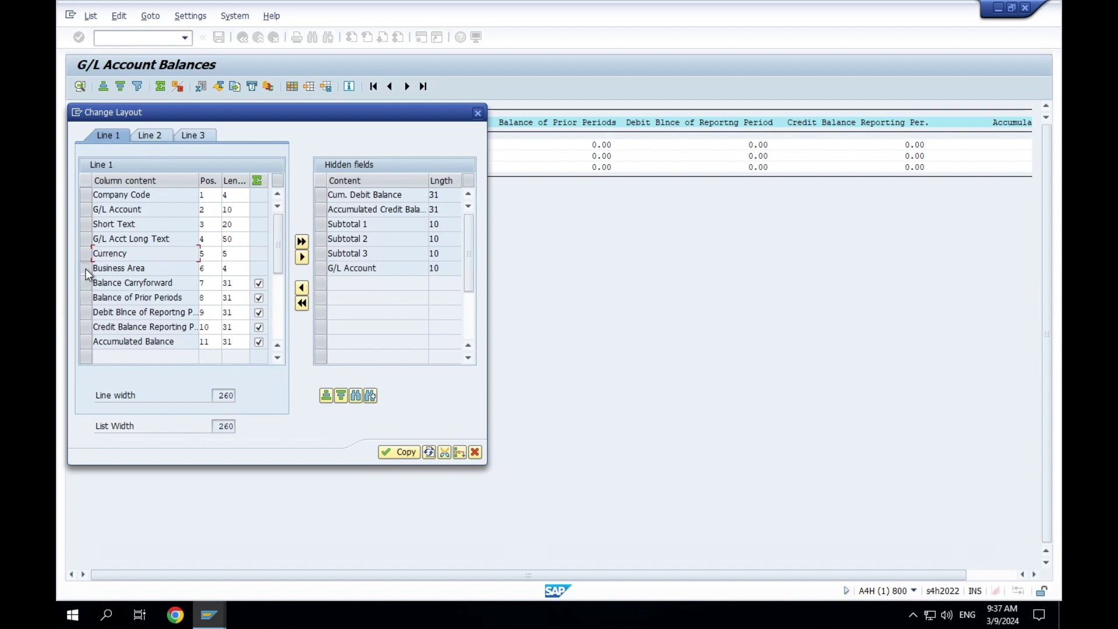
{"action": "left_click", "coordinate": [97, 269]}
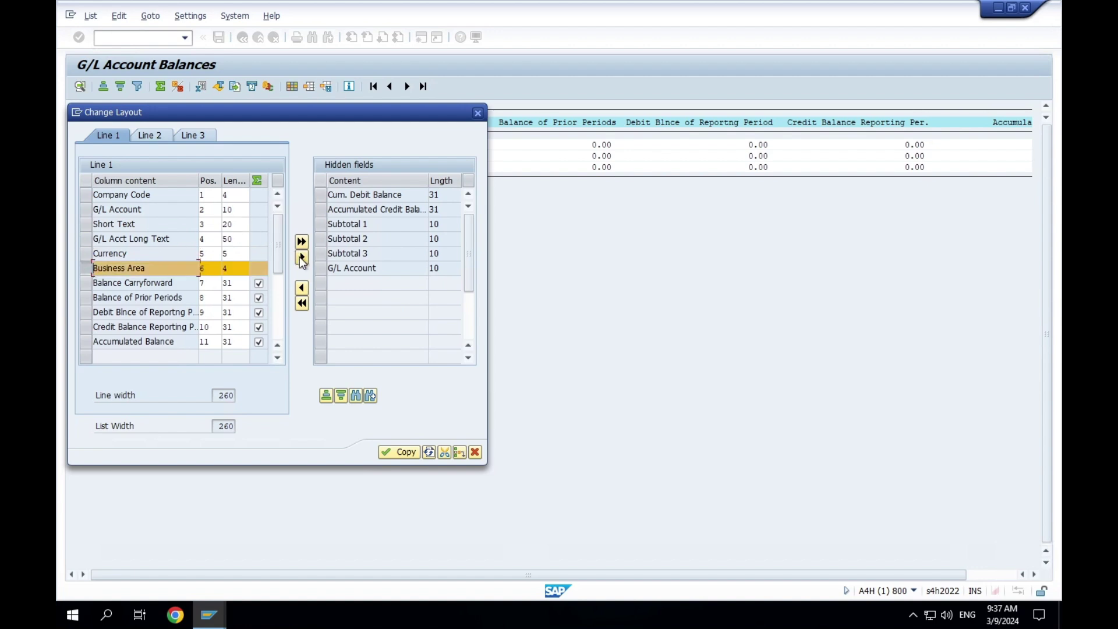
{"action": "left_click", "coordinate": [301, 258]}
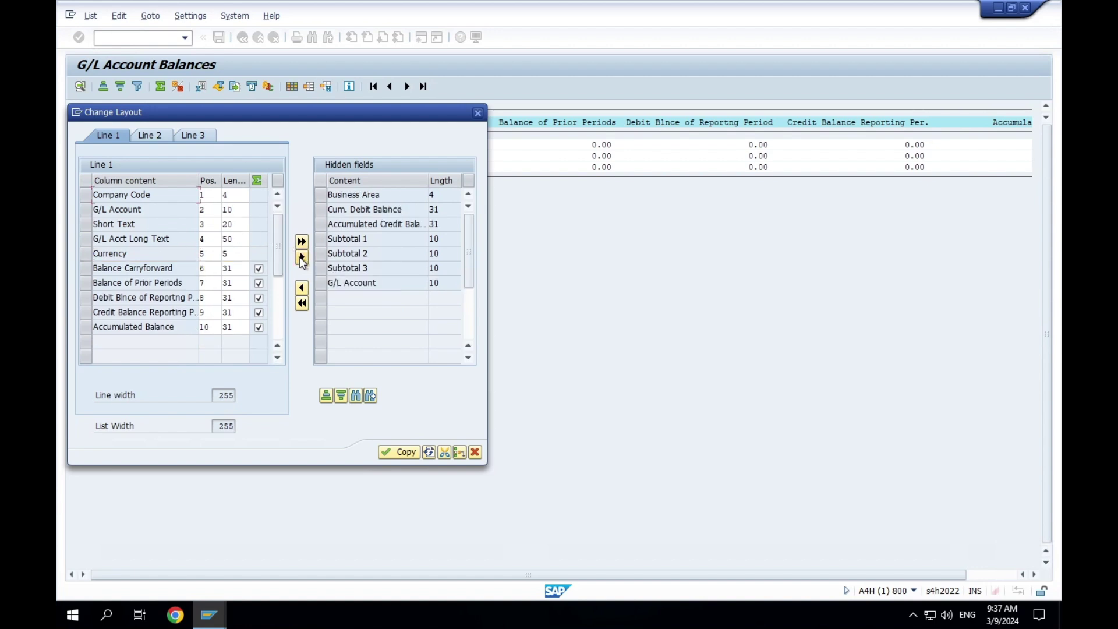
Move Balance of Prior Periods and Short Text from Line 1 to the hidden fields and apply the layout
{"action": "left_click", "coordinate": [85, 284]}
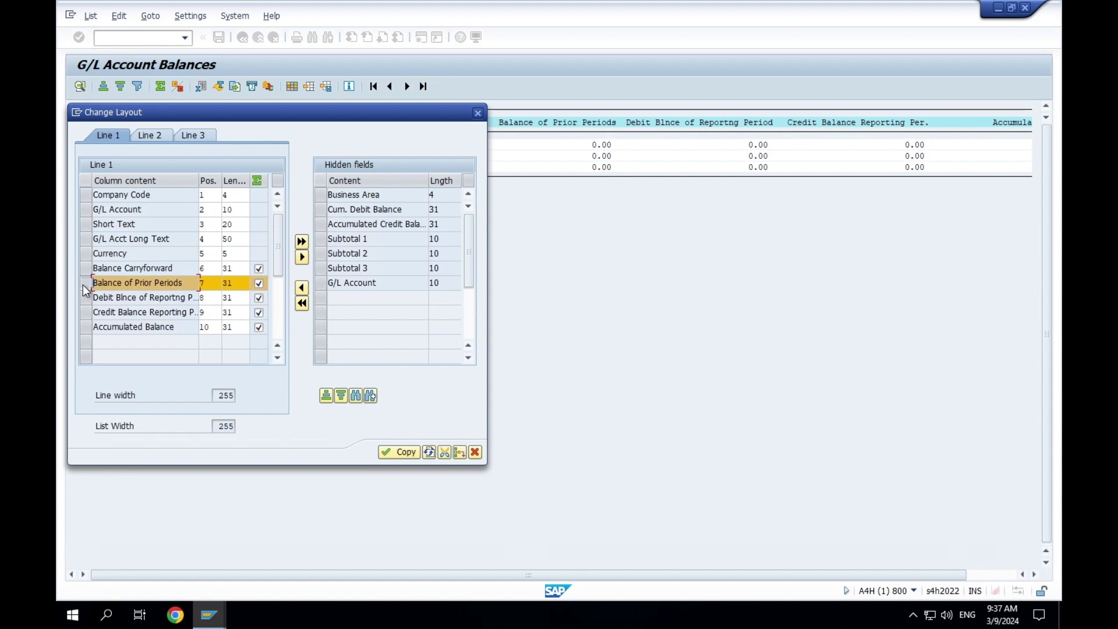
{"action": "left_click", "coordinate": [302, 258]}
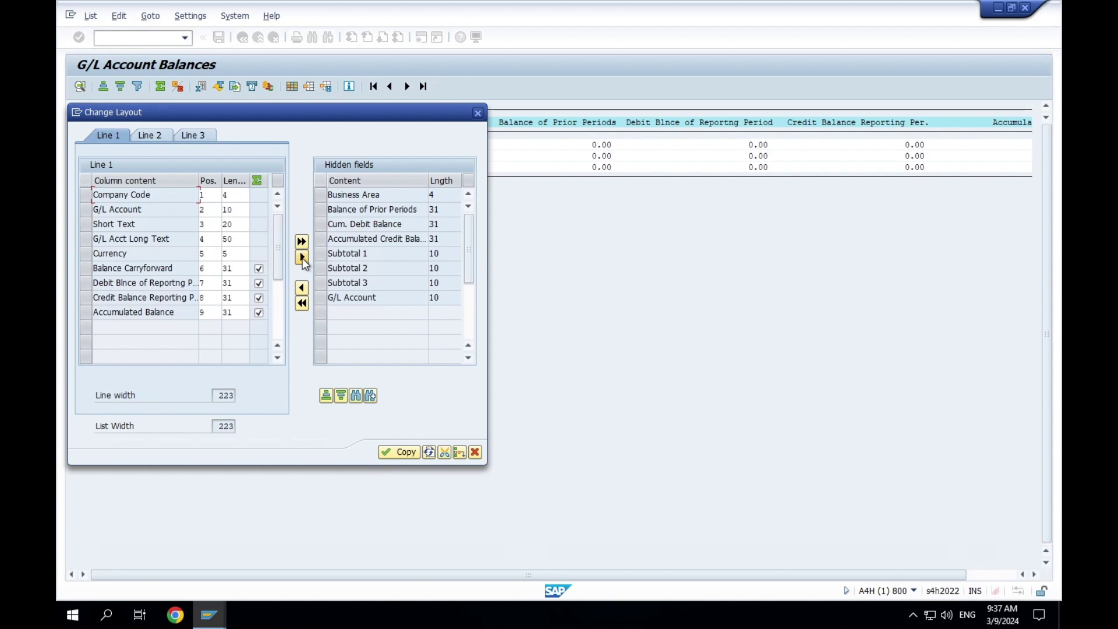
{"action": "left_click", "coordinate": [88, 224]}
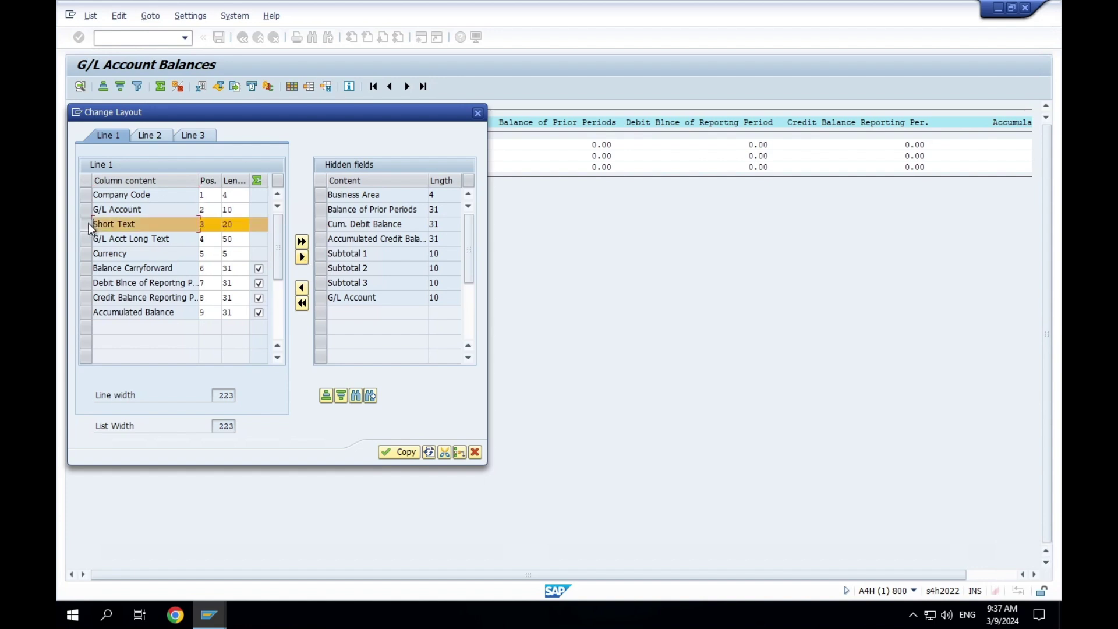
{"action": "left_click", "coordinate": [302, 258]}
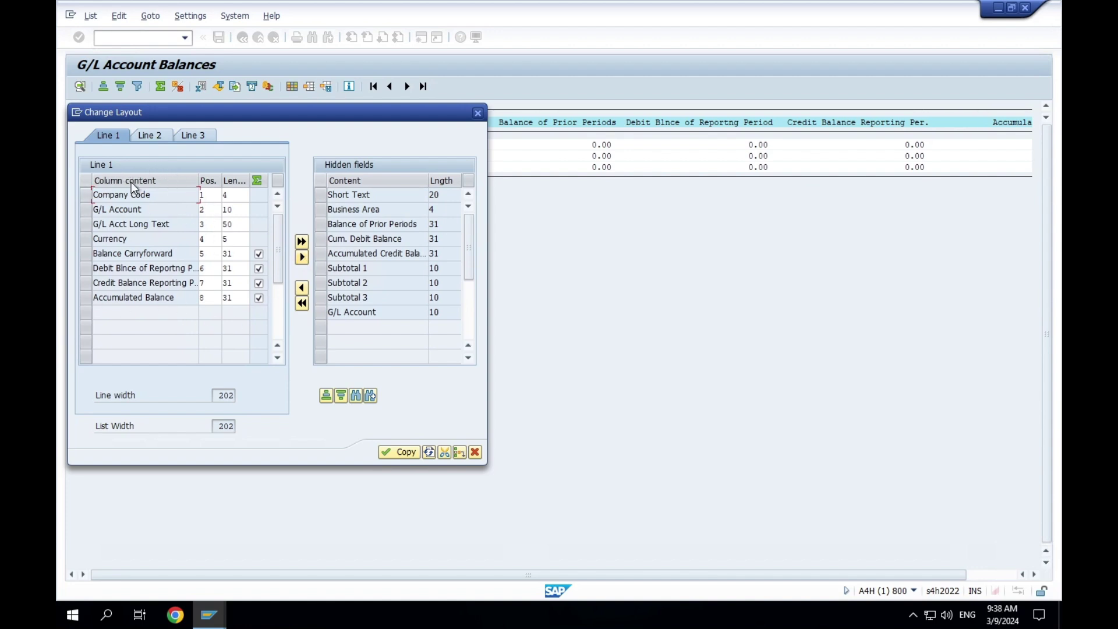
{"action": "left_click", "coordinate": [397, 451]}
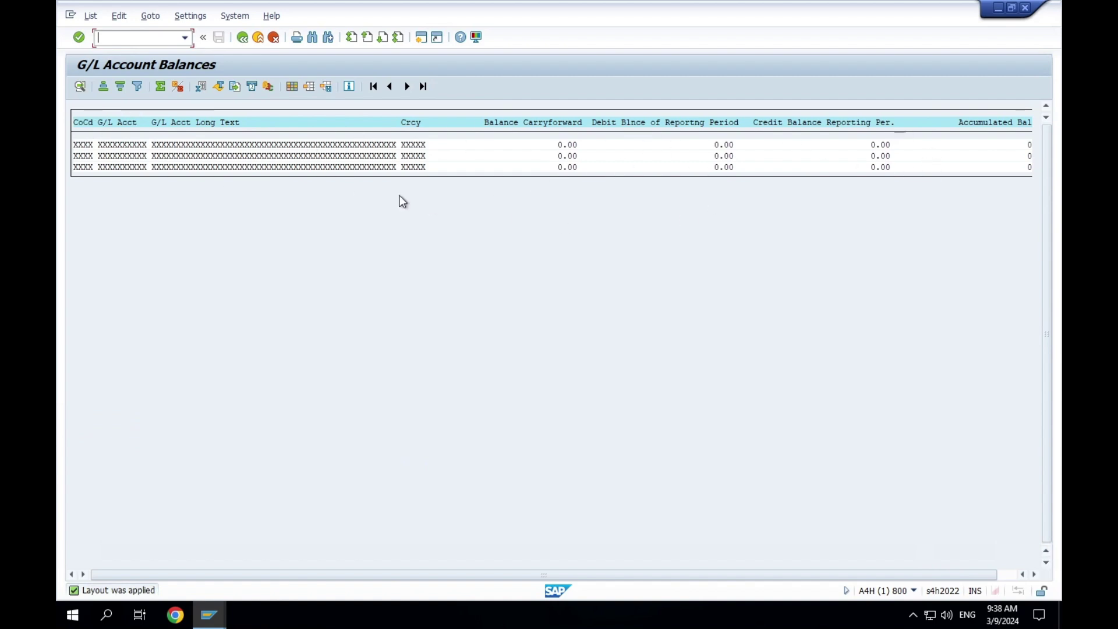
Save the layout as the user-specific DetailTB with the description "Detailed TB long text"
{"action": "left_click", "coordinate": [326, 88]}
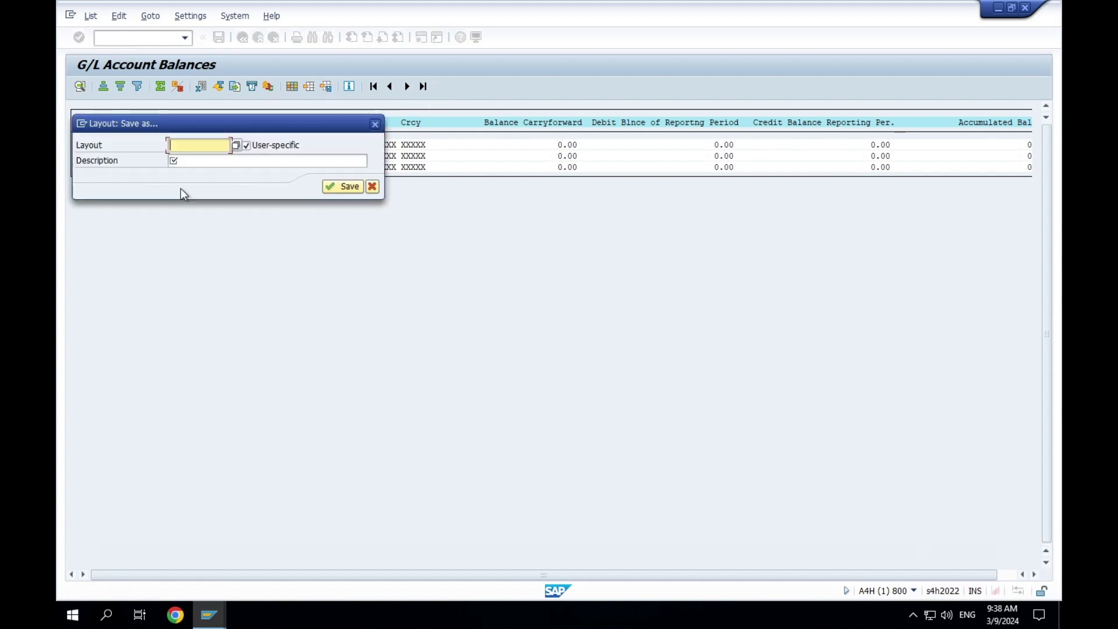
{"action": "type", "text": "DetailTB"}
{"action": "key", "text": "Tab"}
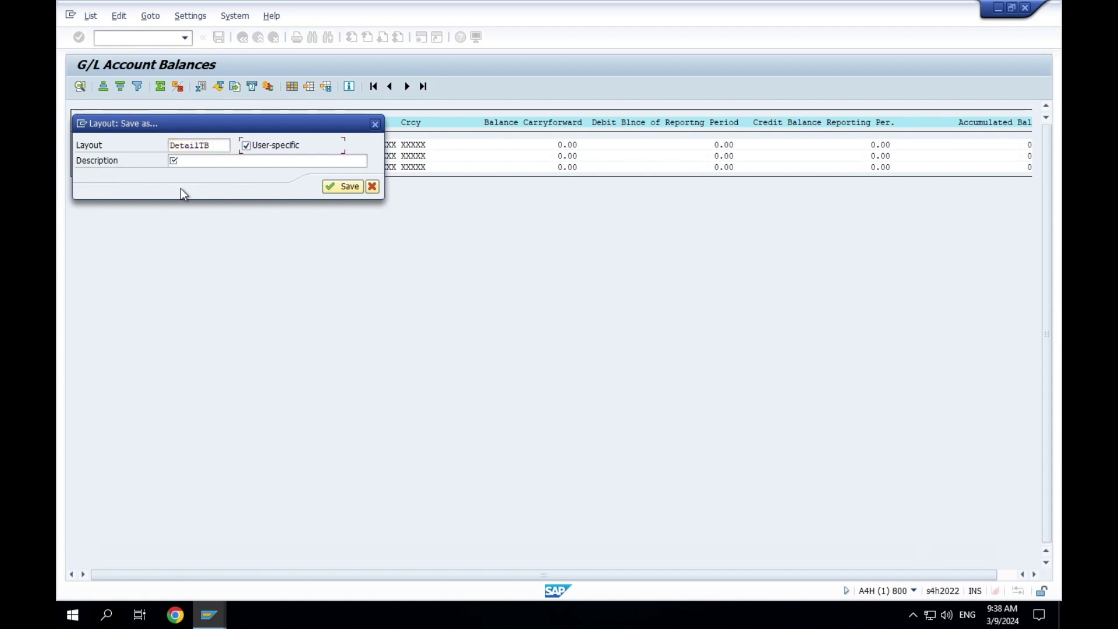
{"action": "type", "text": "De"}
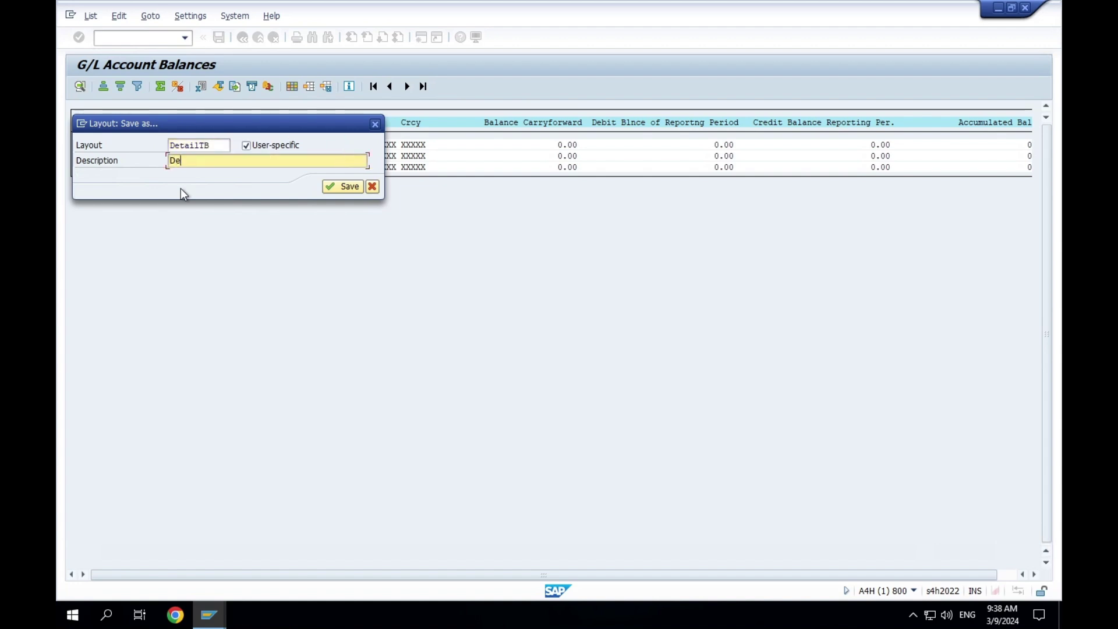
{"action": "type", "text": "tailed TB long text"}
{"action": "key", "text": "shift+Tab"}
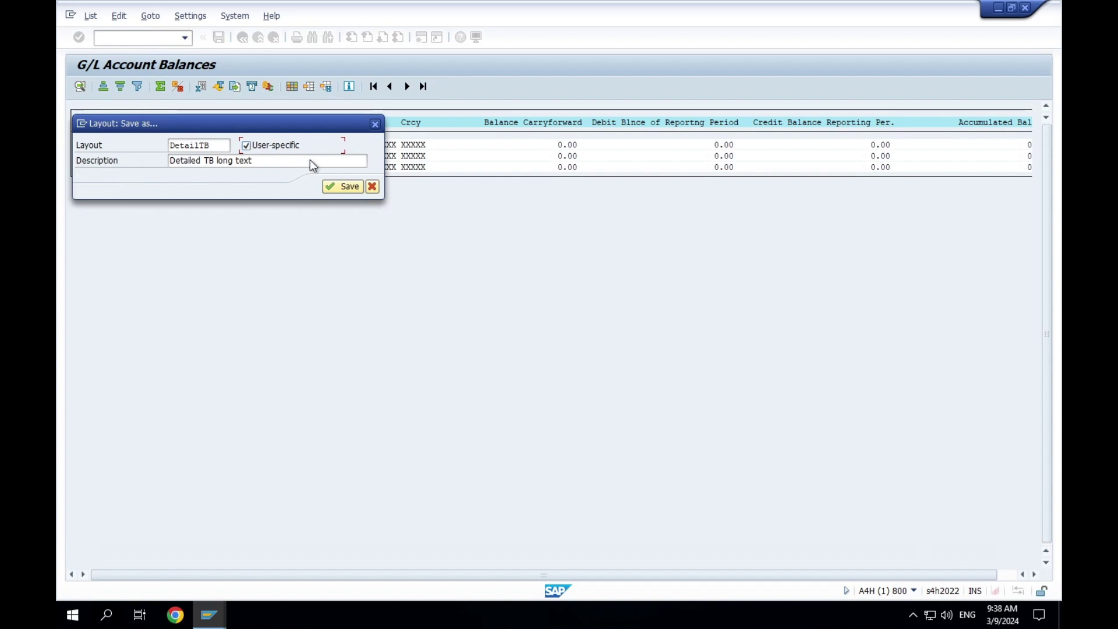
{"action": "left_click", "coordinate": [336, 185]}
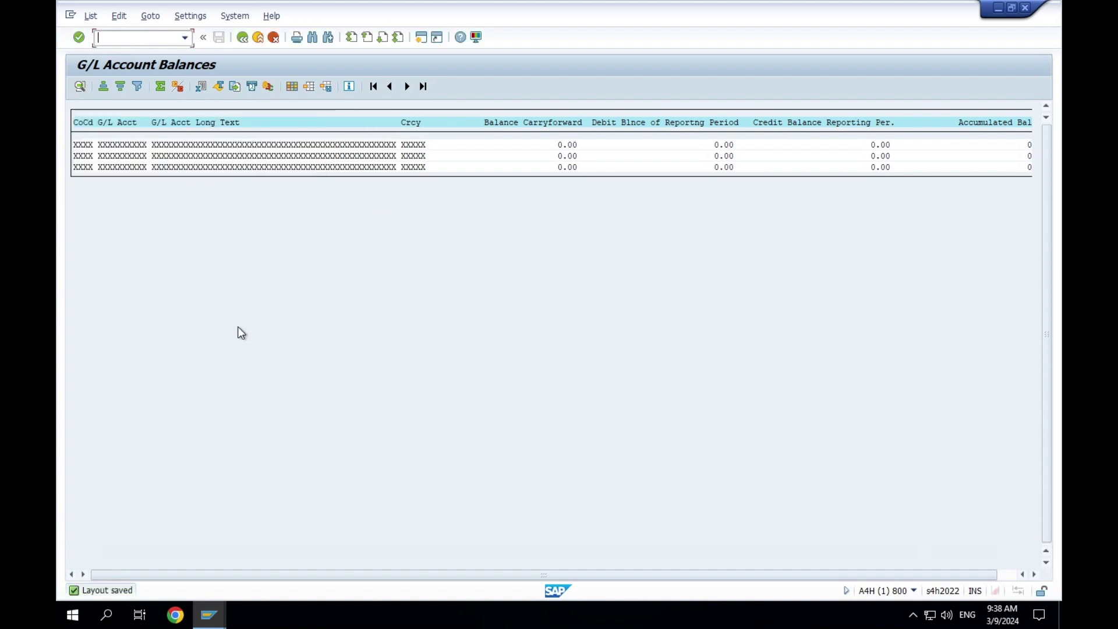
Return to the selection screen, assign the DETAILTB layout to the Detail List output variant and run the report
{"action": "left_click", "coordinate": [241, 37]}
{"action": "left_click", "coordinate": [242, 37]}
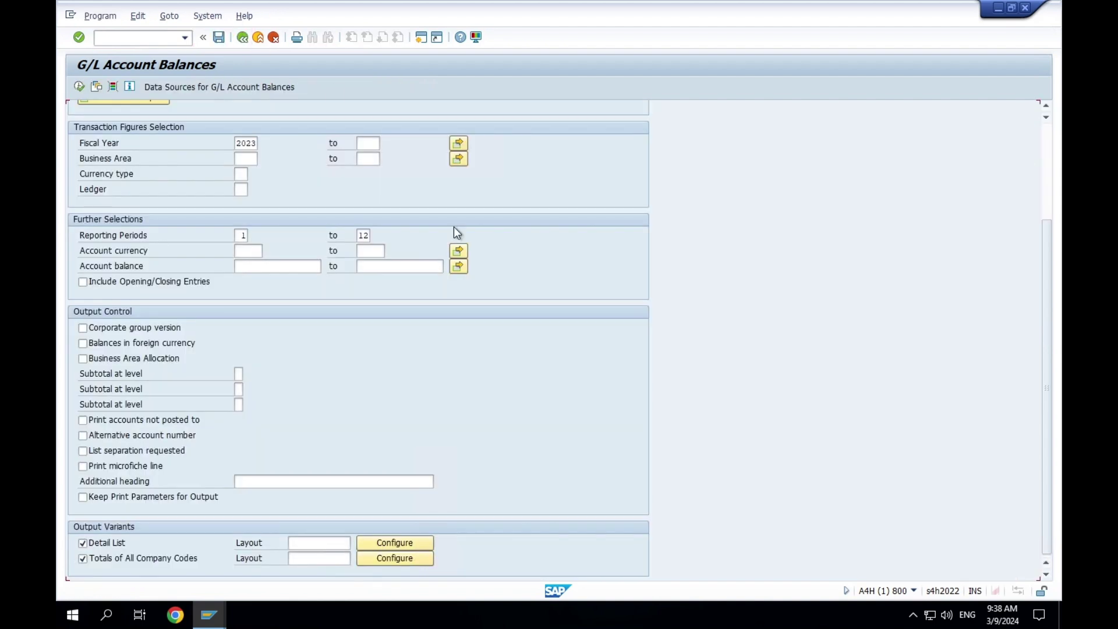
{"action": "left_click", "coordinate": [304, 540]}
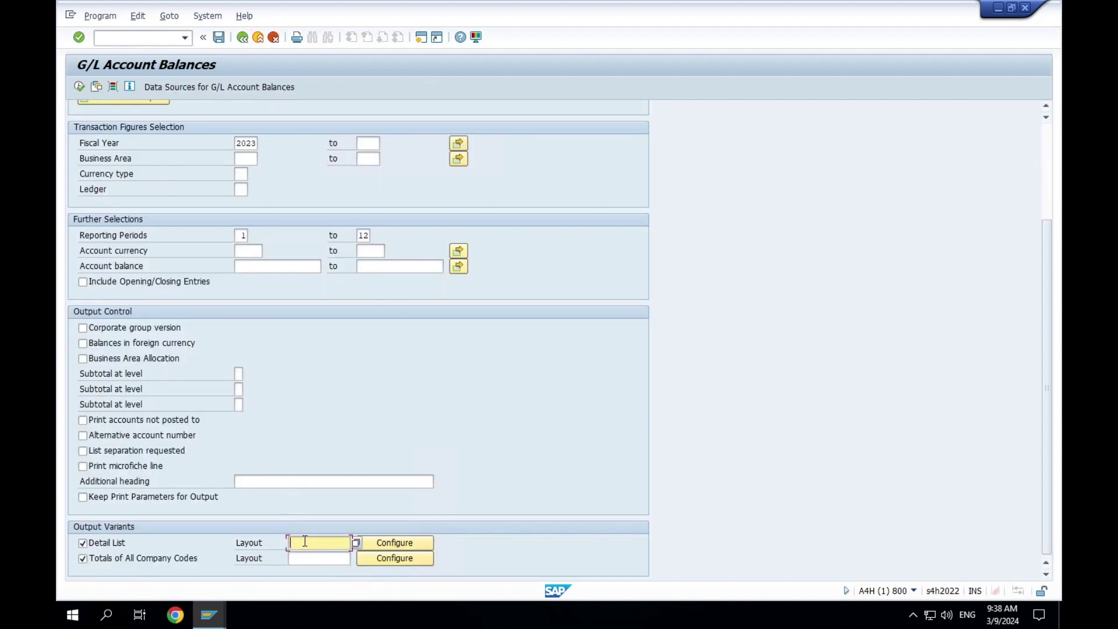
{"action": "left_click", "coordinate": [356, 543]}
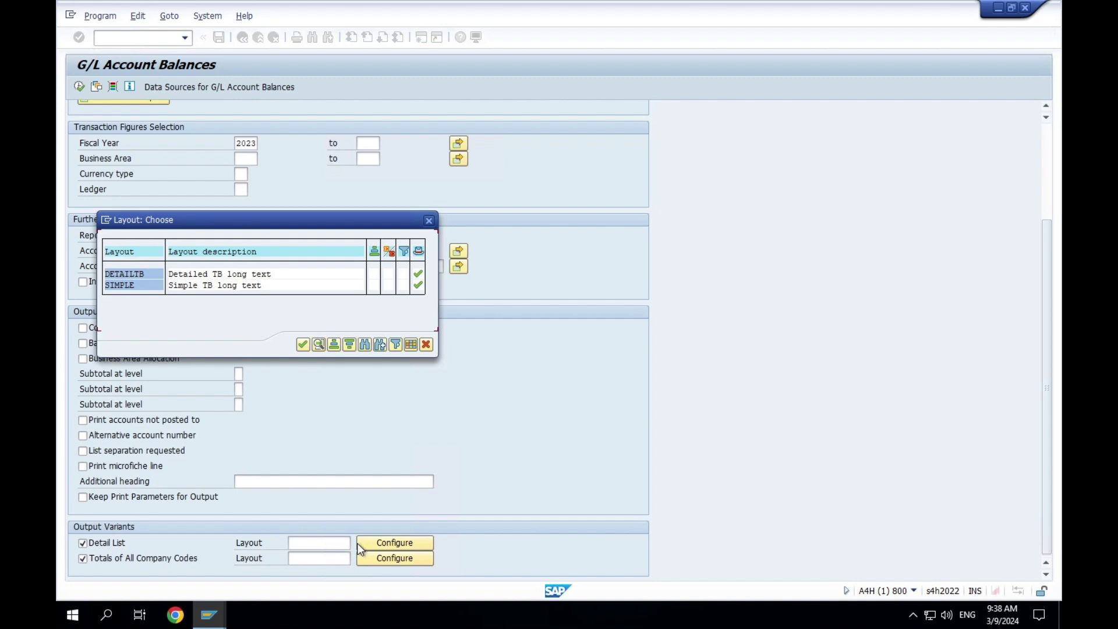
{"action": "double_click", "coordinate": [240, 274]}
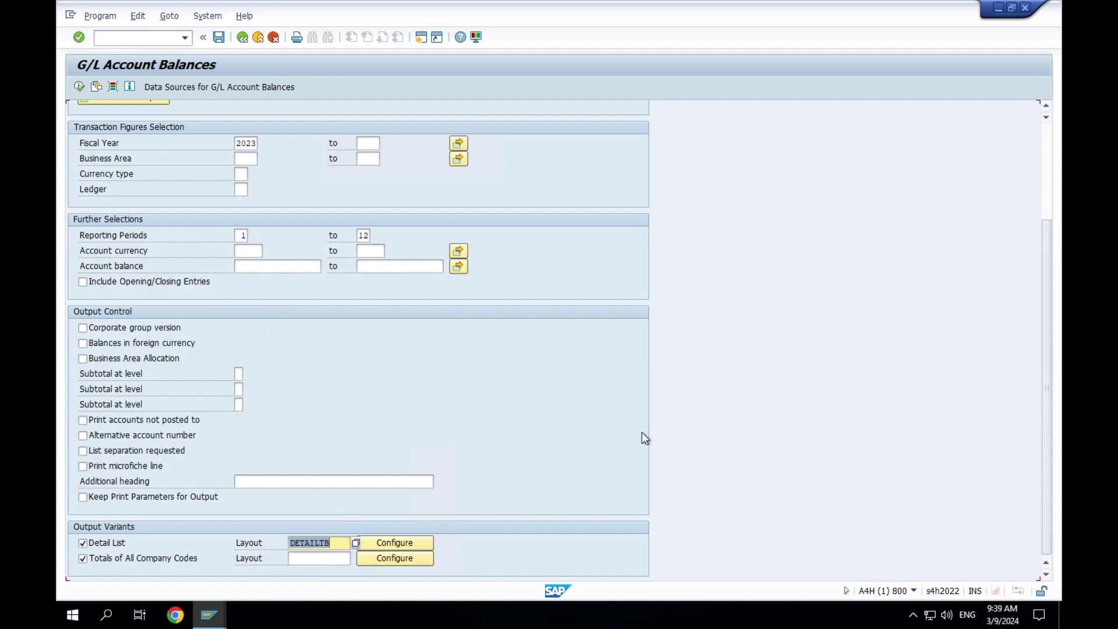
{"action": "left_click_drag", "start_coordinate": [1048, 316], "coordinate": [1059, 177]}
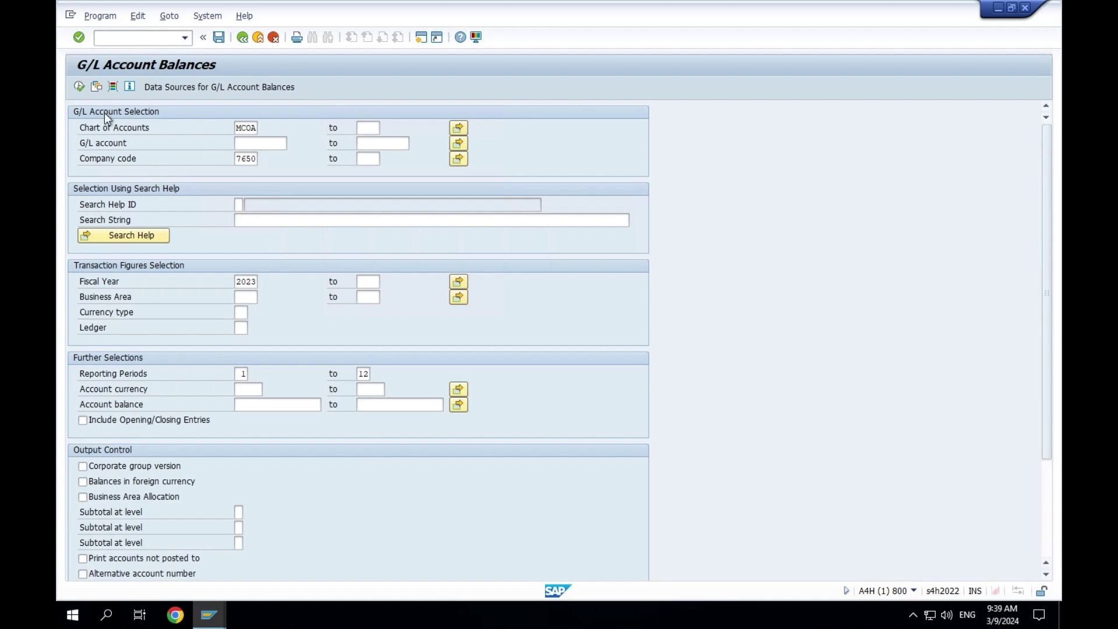
{"action": "left_click", "coordinate": [78, 88]}
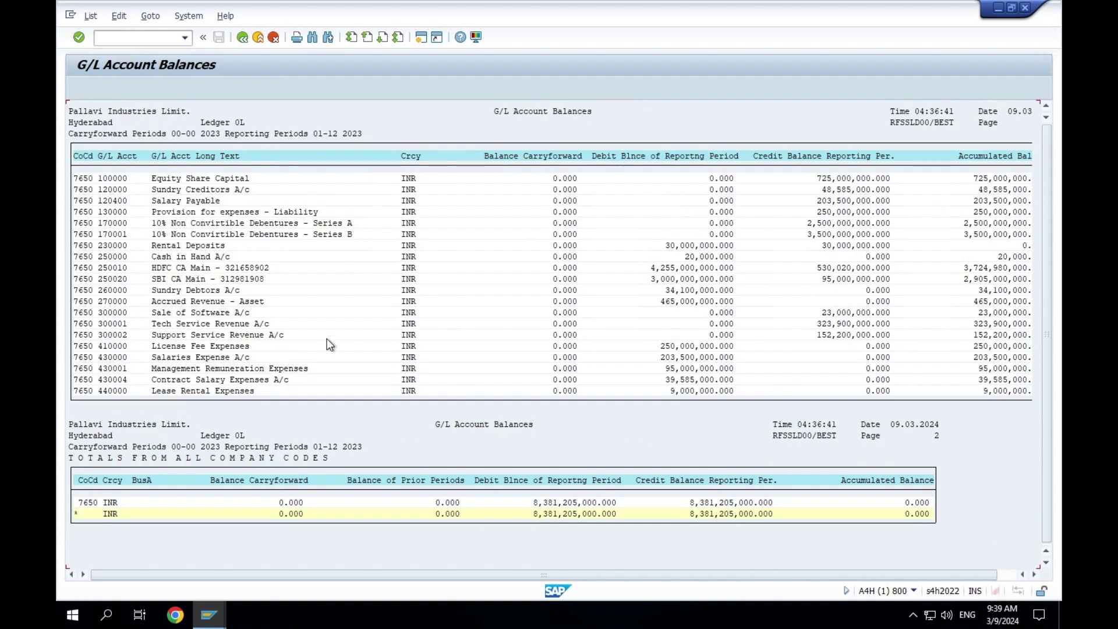
Start saving the G/L account balances list to a file in Spreadsheet (XLSX) format
{"action": "left_click", "coordinate": [185, 225]}
{"action": "left_click", "coordinate": [197, 21]}
{"action": "mouse_move", "coordinate": [269, 114]}
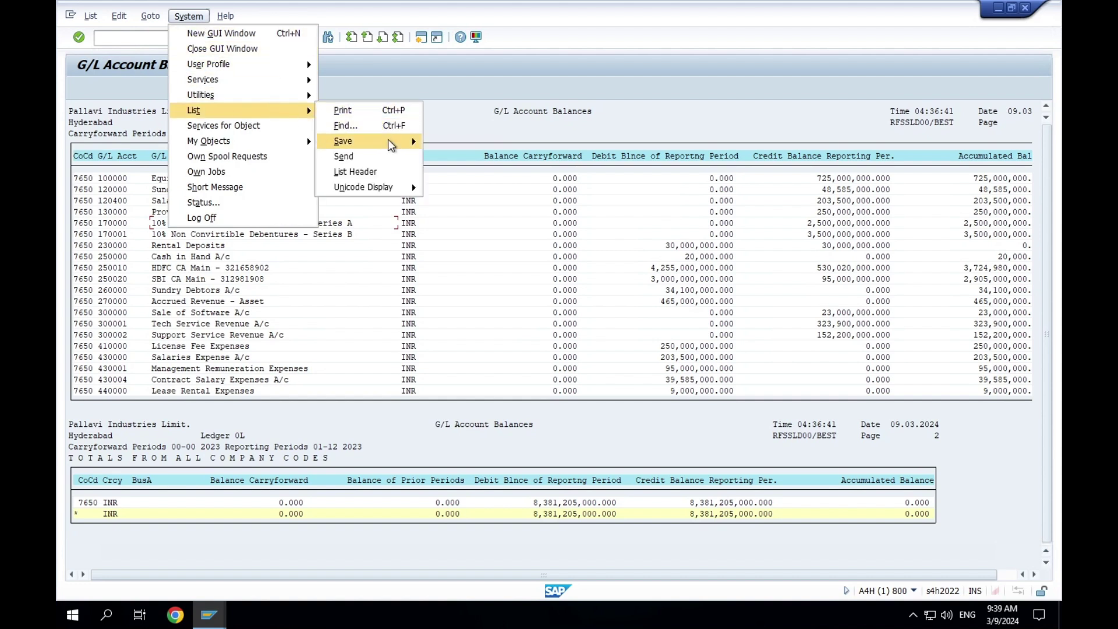
{"action": "mouse_move", "coordinate": [388, 141]}
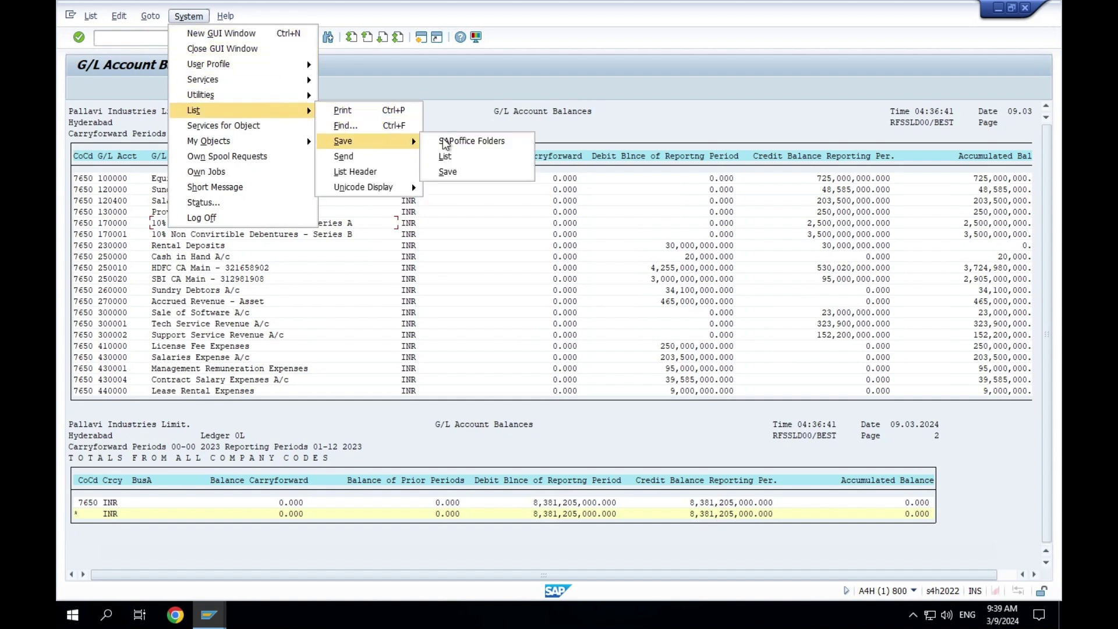
{"action": "left_click", "coordinate": [483, 177]}
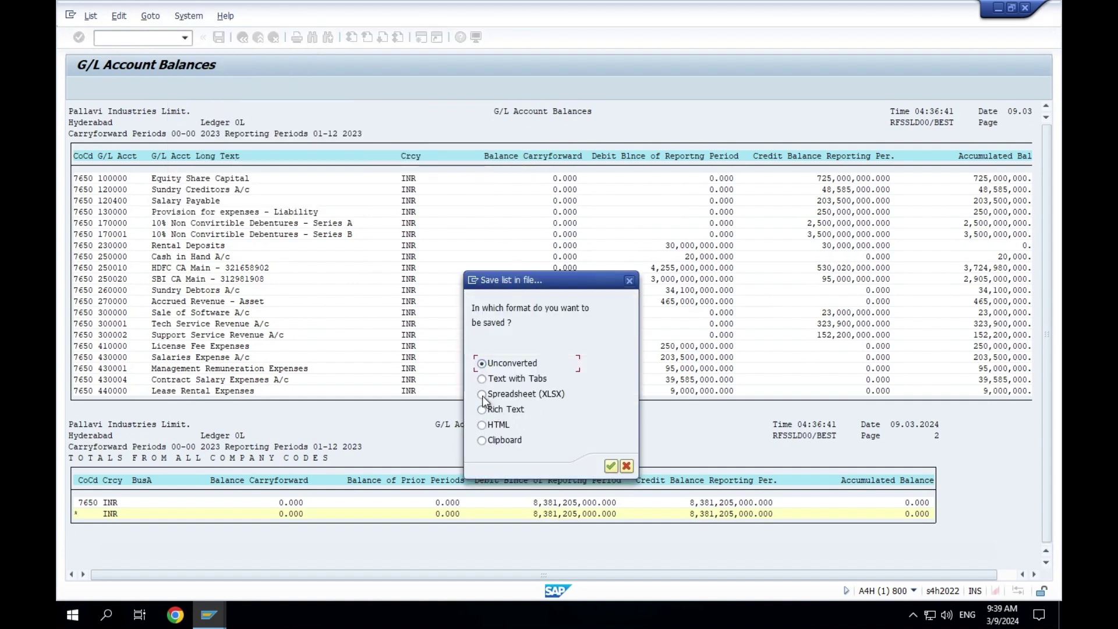
{"action": "left_click", "coordinate": [500, 395]}
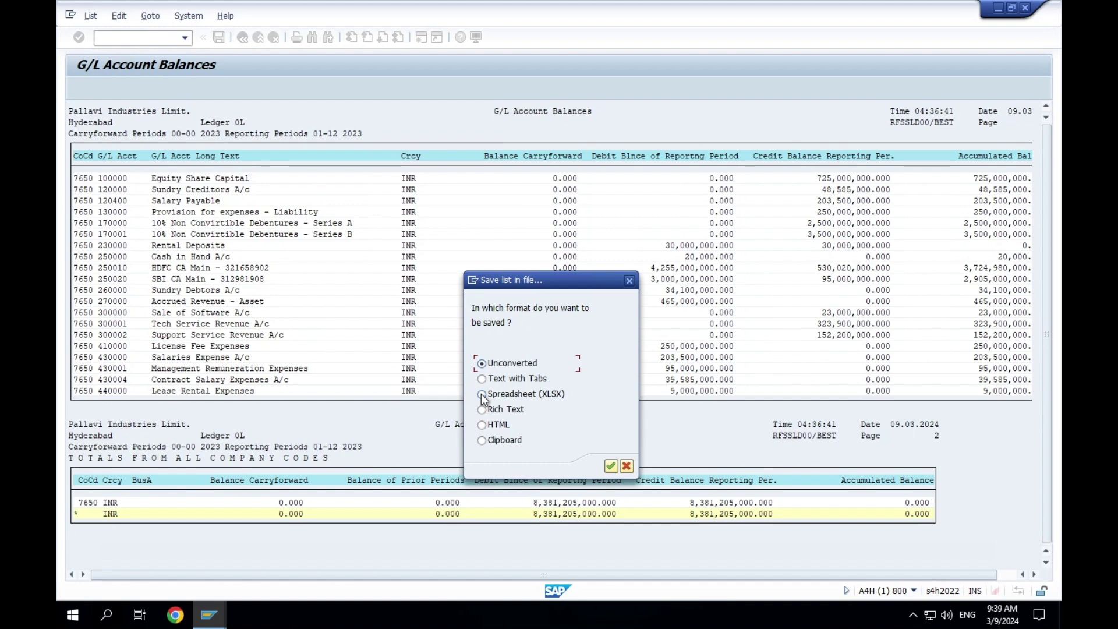
{"action": "left_click", "coordinate": [611, 466]}
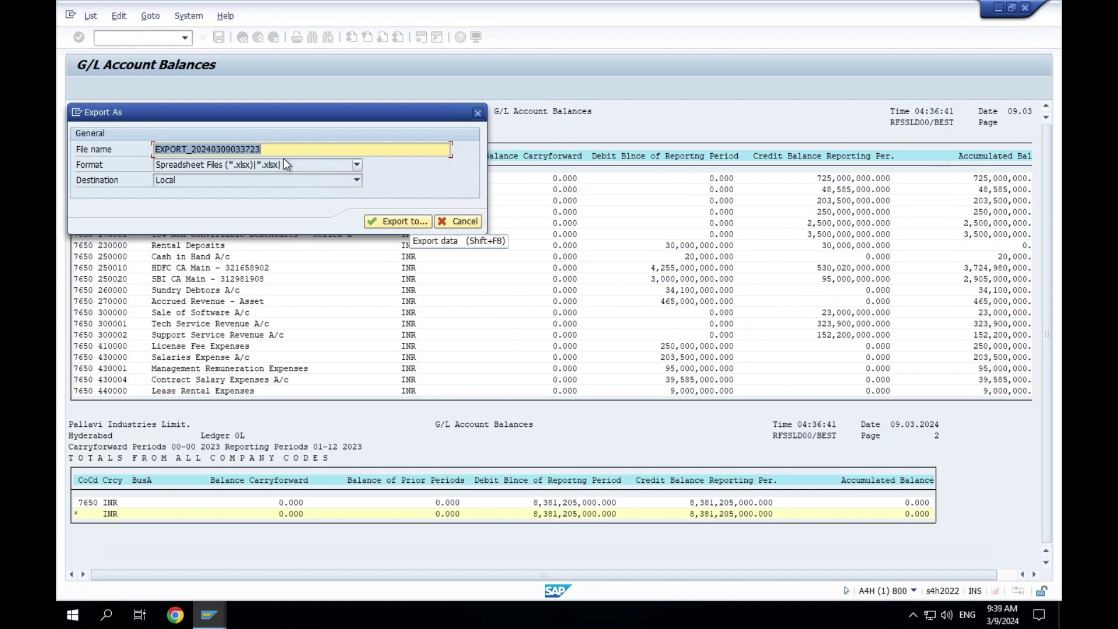
Export the list to the Desktop as 7650_trialBalance_2023, allowing the file to be created and opened
{"action": "type", "text": "7650_tr"}
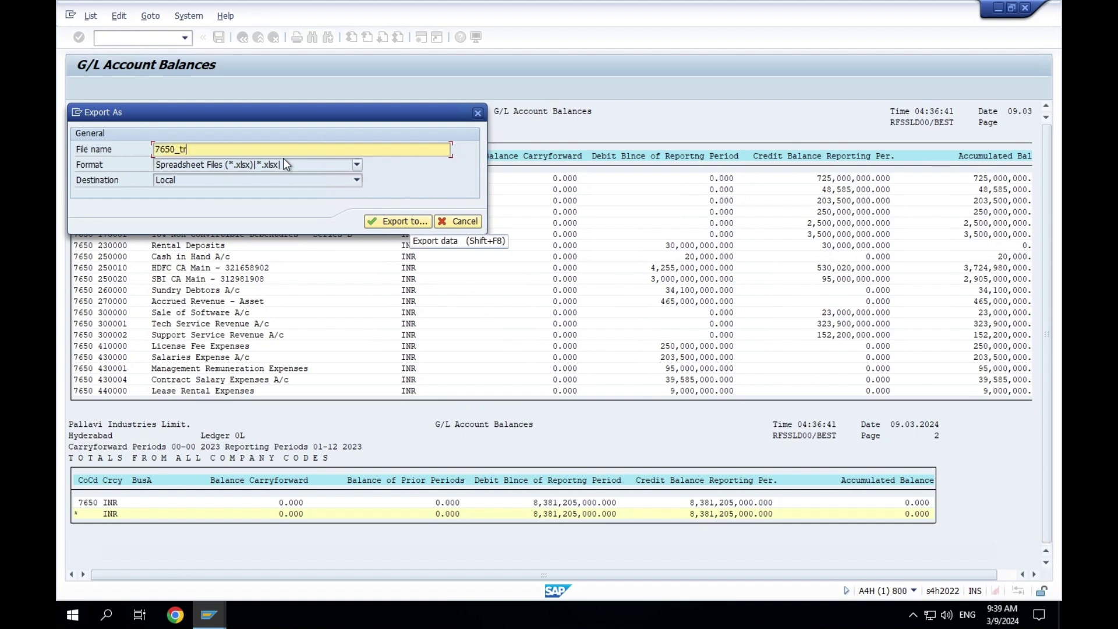
{"action": "type", "text": "ialBalance_"}
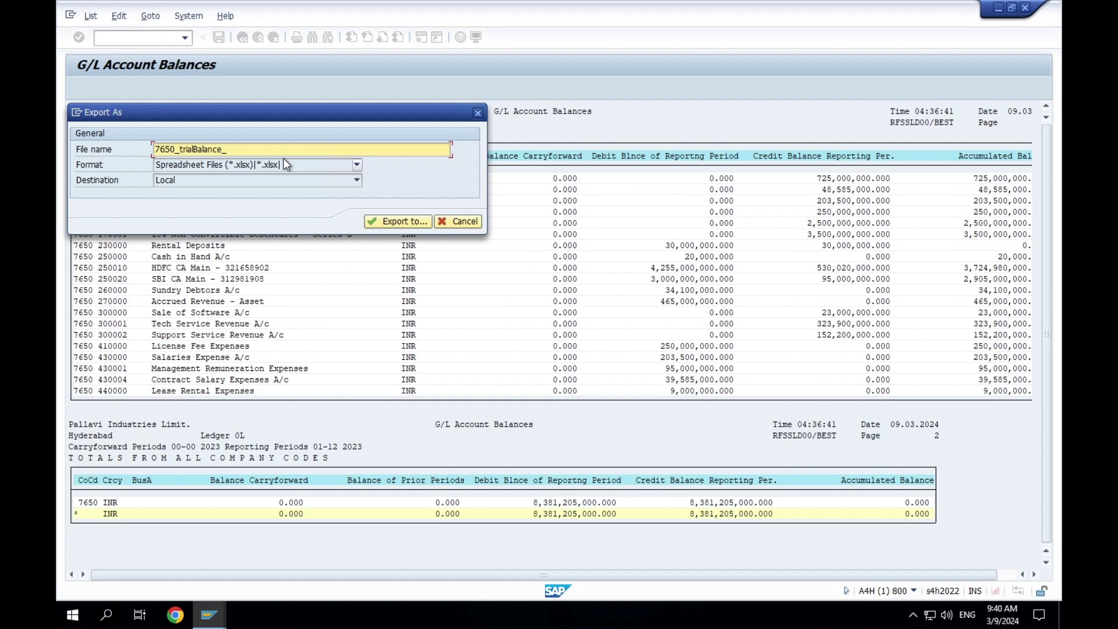
{"action": "type", "text": "2023"}
{"action": "left_click", "coordinate": [392, 221]}
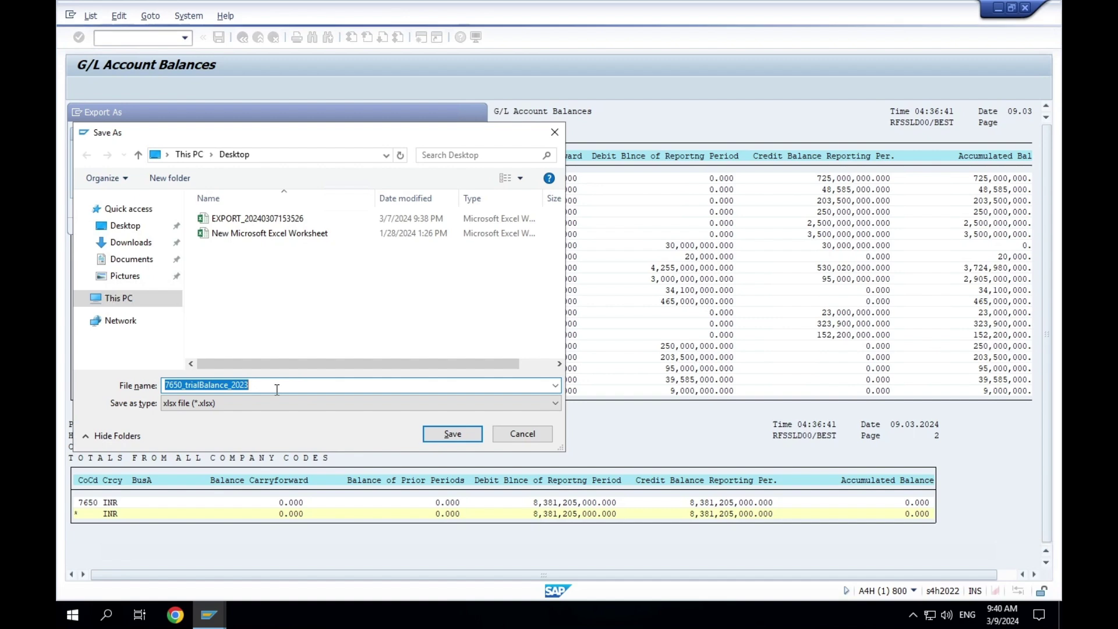
{"action": "left_click", "coordinate": [466, 432]}
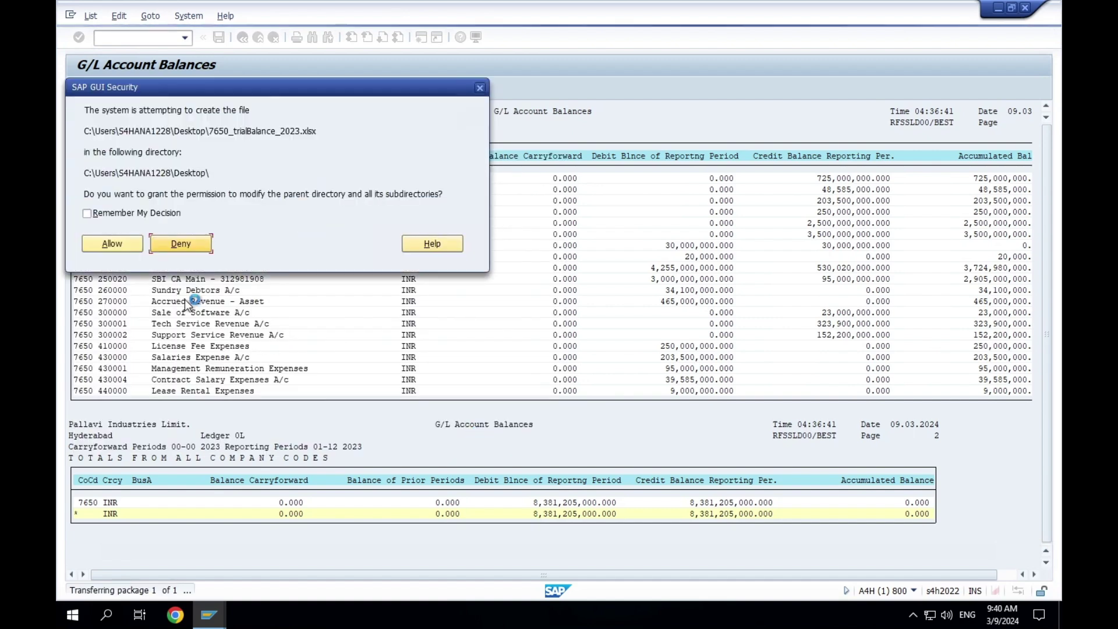
{"action": "left_click", "coordinate": [114, 247]}
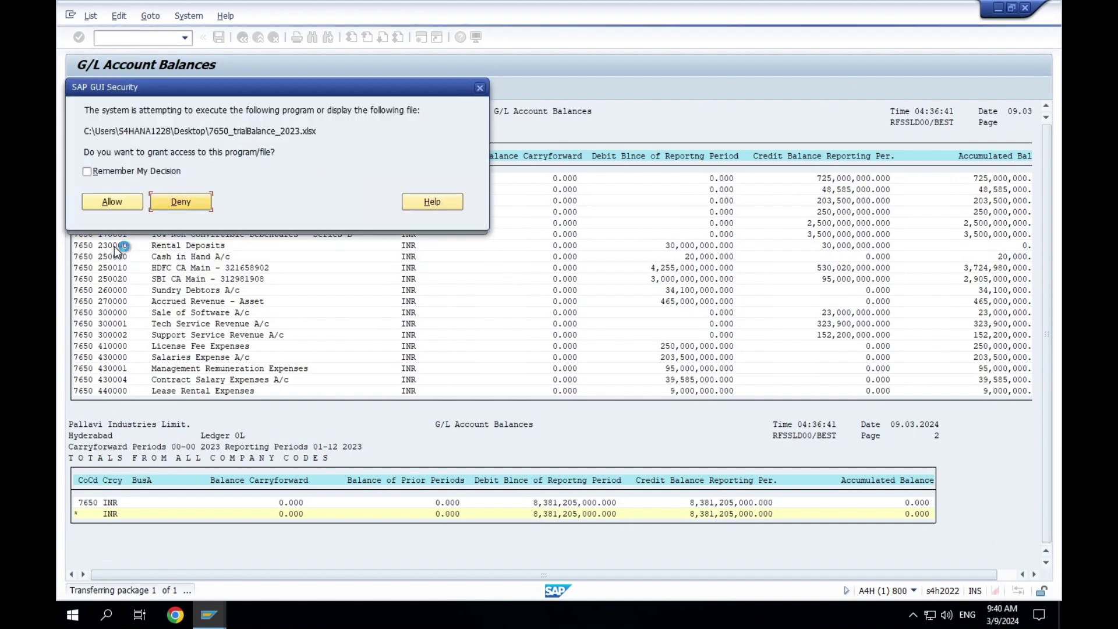
{"action": "left_click", "coordinate": [107, 201]}
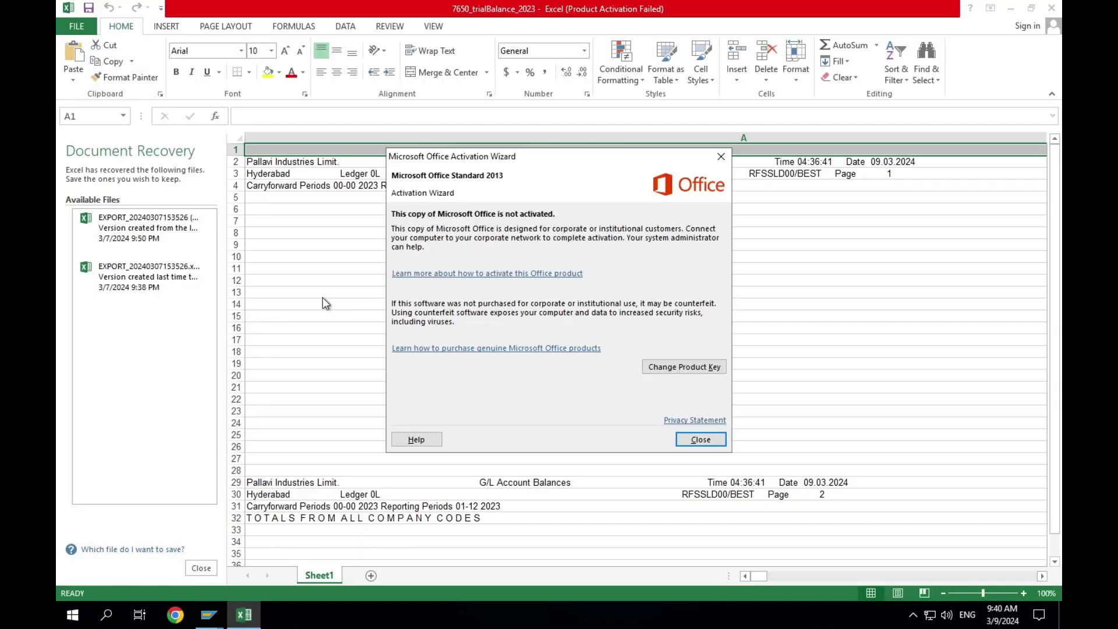
In Excel, dismiss the Office activation notice and close Document Recovery, removing the recovered files
{"action": "left_click", "coordinate": [700, 440]}
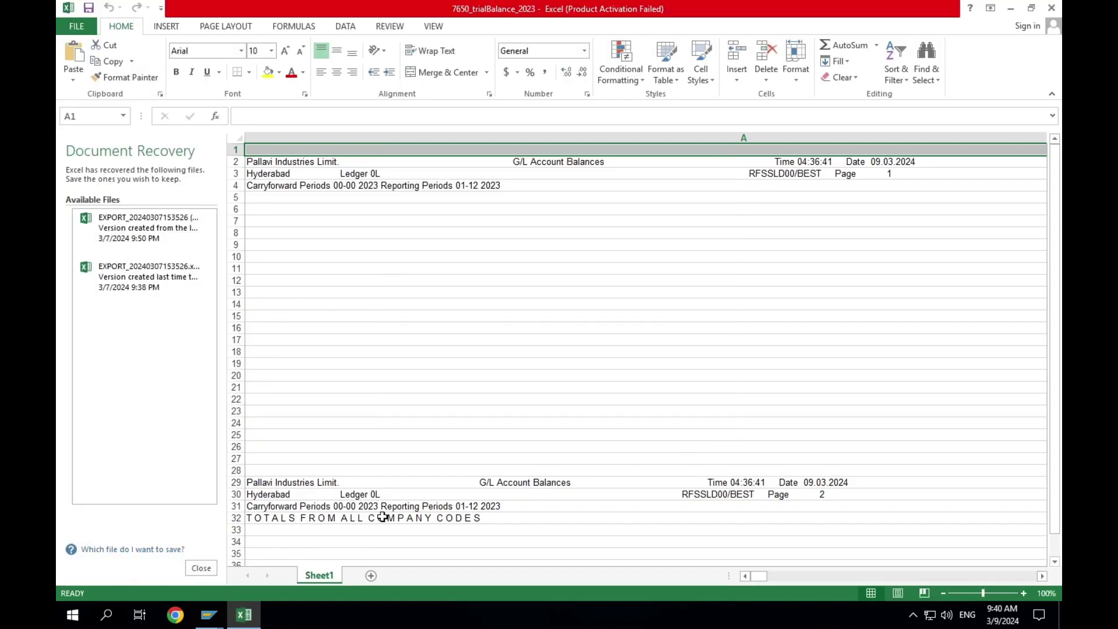
{"action": "left_click", "coordinate": [201, 568]}
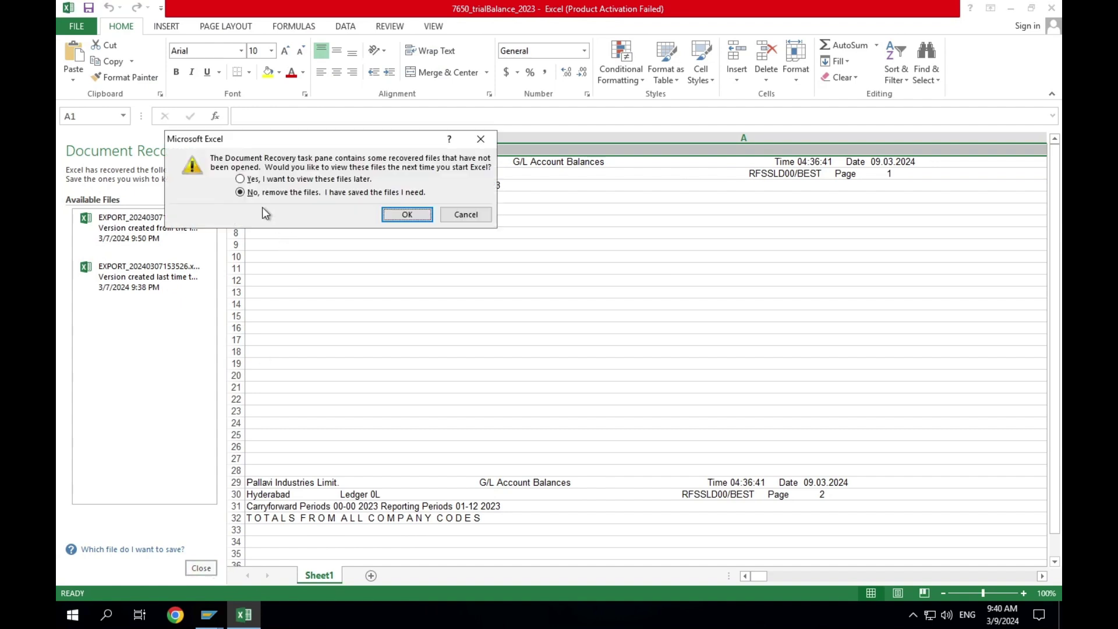
{"action": "left_click", "coordinate": [402, 216]}
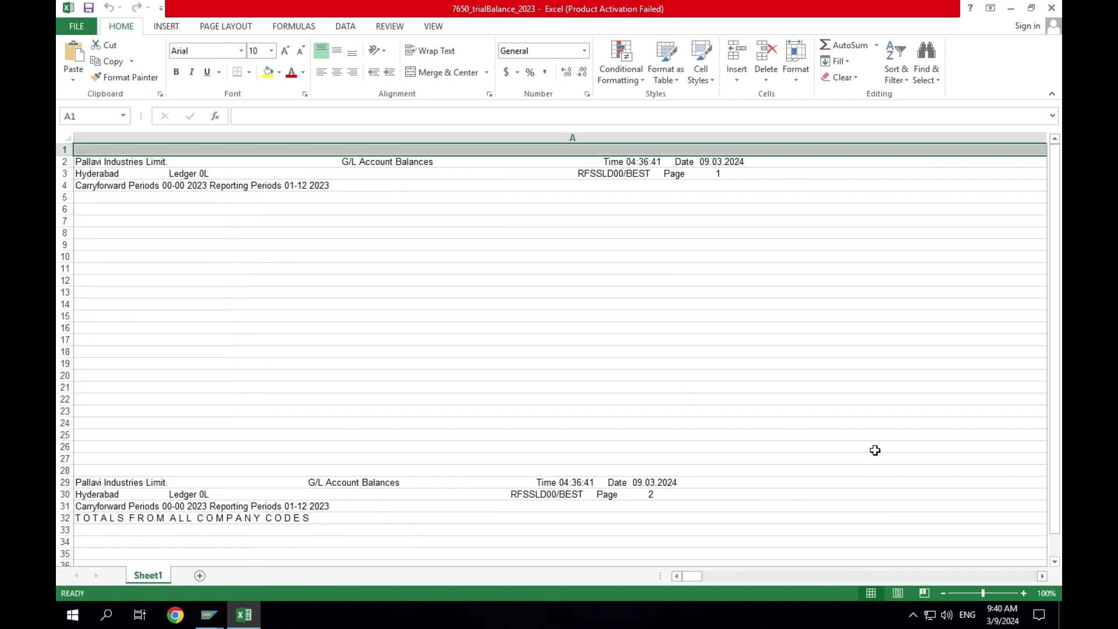
Narrow column A of the exported trial balance to about a quarter of its width
{"action": "left_click", "coordinate": [944, 593]}
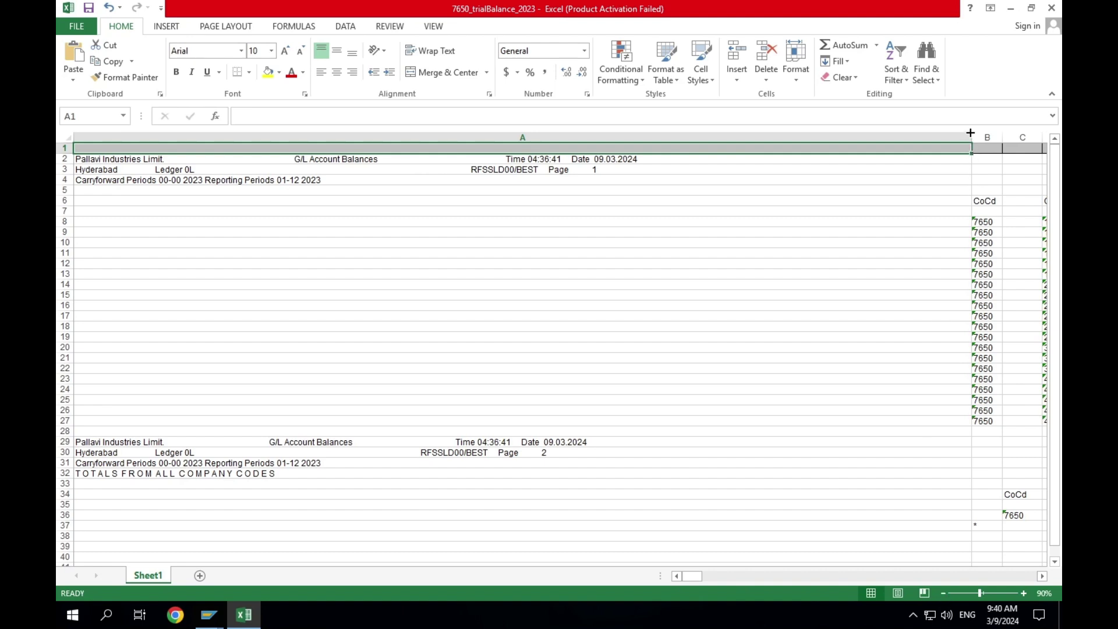
{"action": "left_click_drag", "start_coordinate": [877, 138], "coordinate": [877, 151]}
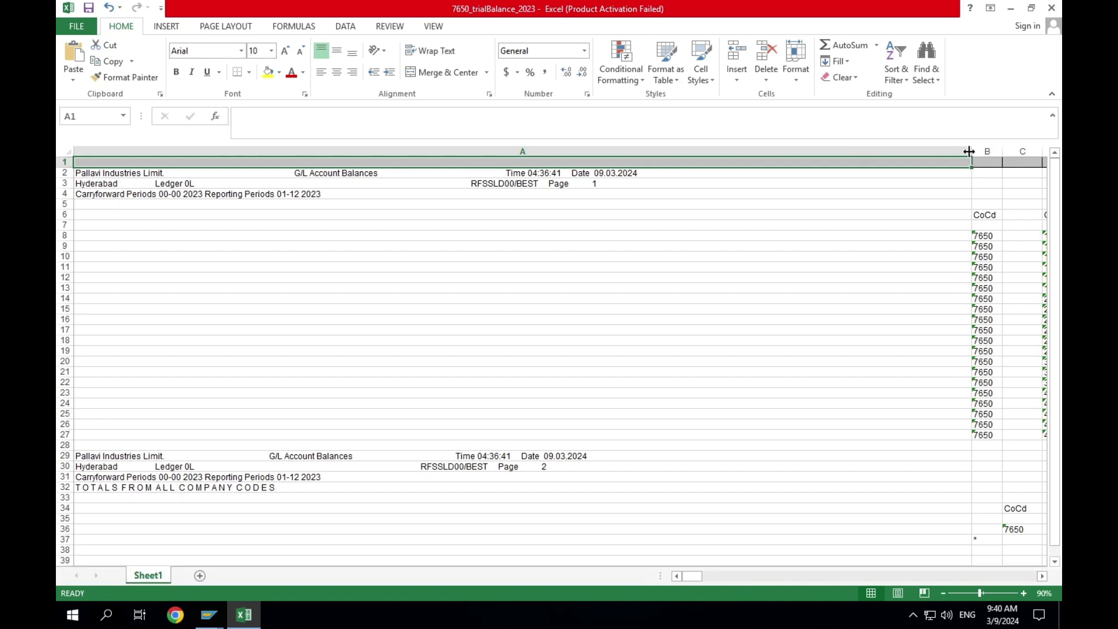
{"action": "left_click_drag", "start_coordinate": [971, 151], "coordinate": [291, 195]}
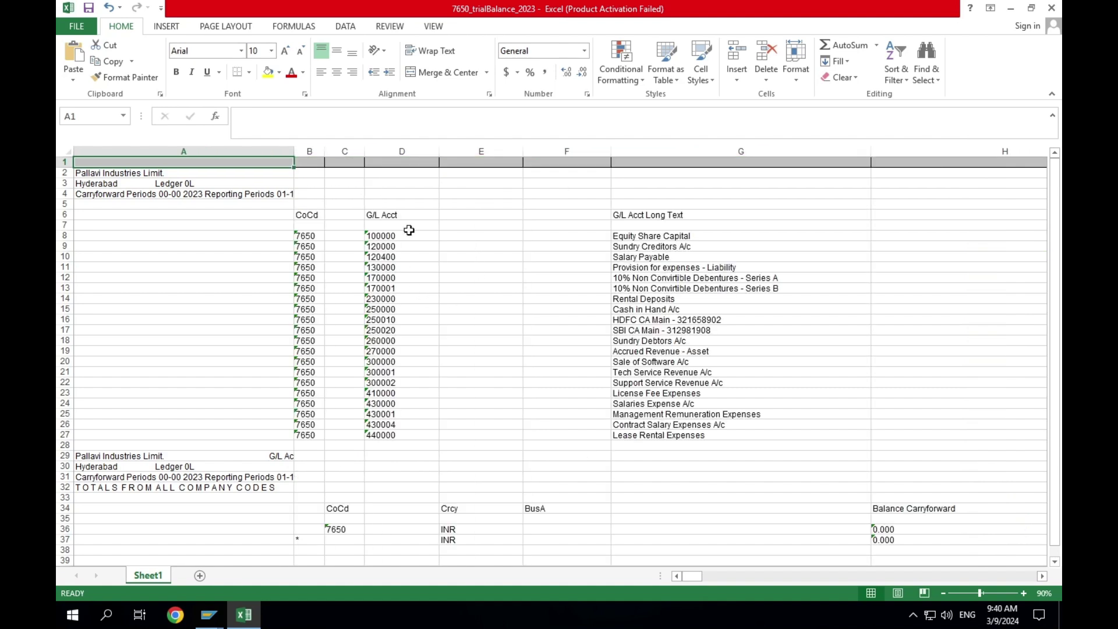
Examine the exported columns along the Cash in Hand row, from the account text across to the reporting-period debit balance
{"action": "left_click", "coordinate": [497, 306]}
{"action": "key", "text": "Right"}
{"action": "key", "text": "Right"}
{"action": "key", "text": "Right"}
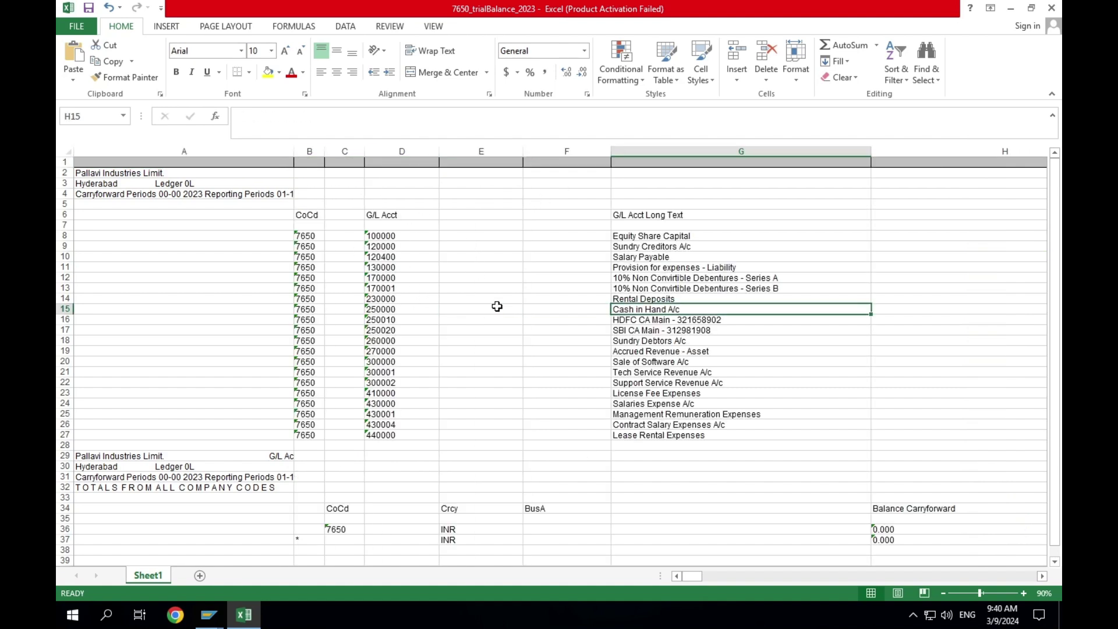
{"action": "key", "text": "Right"}
{"action": "key", "text": "Right"}
{"action": "key", "text": "Right"}
{"action": "key", "text": "Right"}
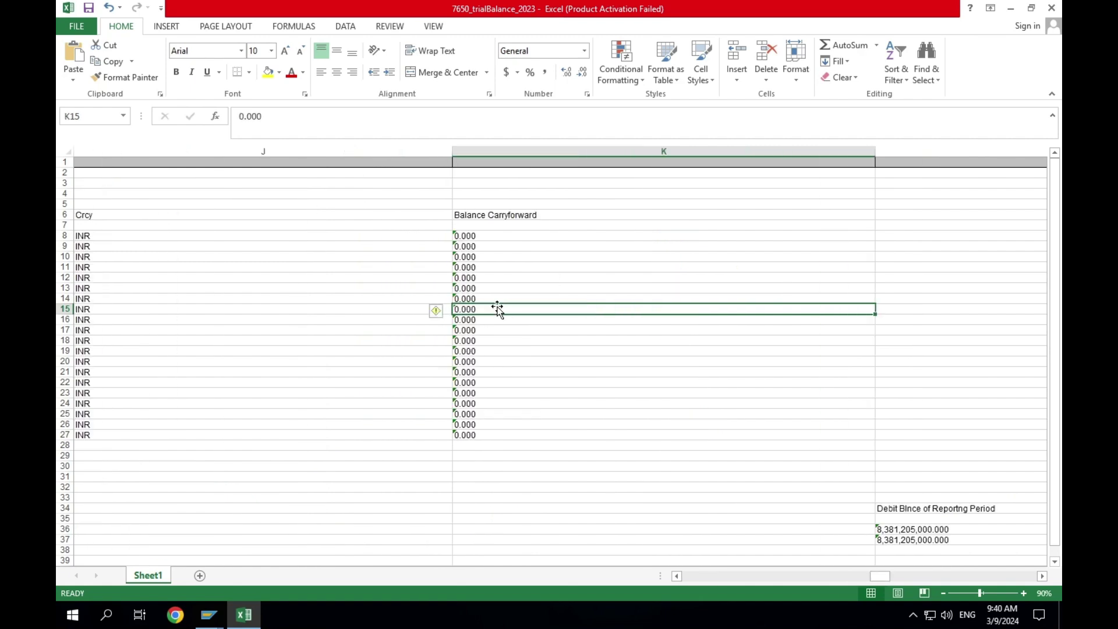
{"action": "key", "text": "Right"}
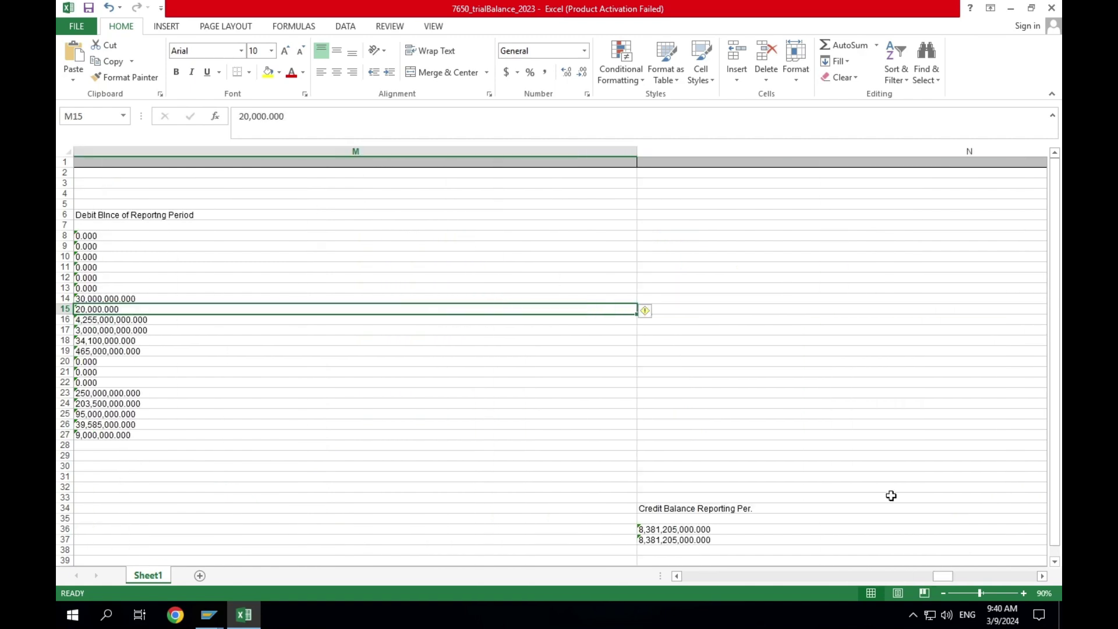
Delete the two columns E and F between the G/L account numbers and the G/L account long text
{"action": "left_click", "coordinate": [944, 594]}
{"action": "left_click", "coordinate": [943, 594]}
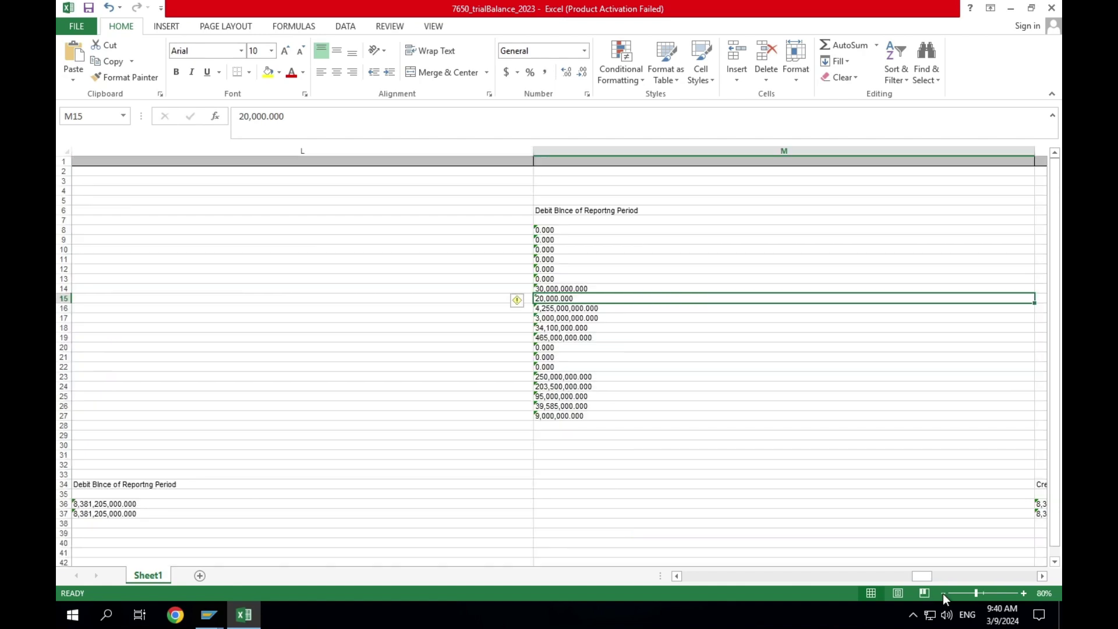
{"action": "left_click", "coordinate": [943, 594]}
{"action": "key", "text": "Down"}
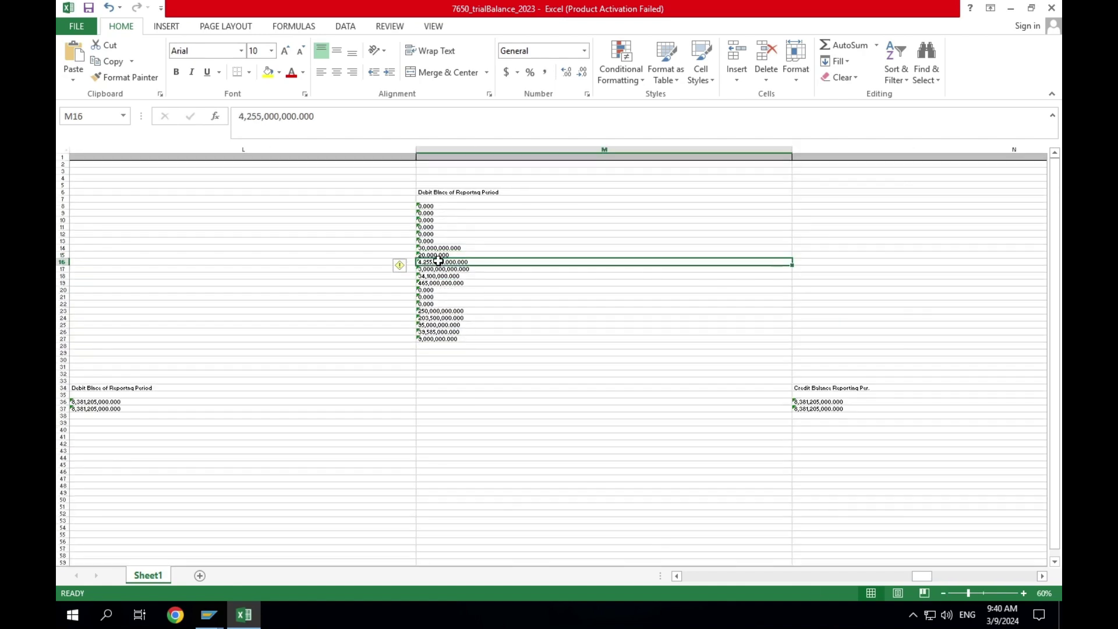
{"action": "key", "text": "Home"}
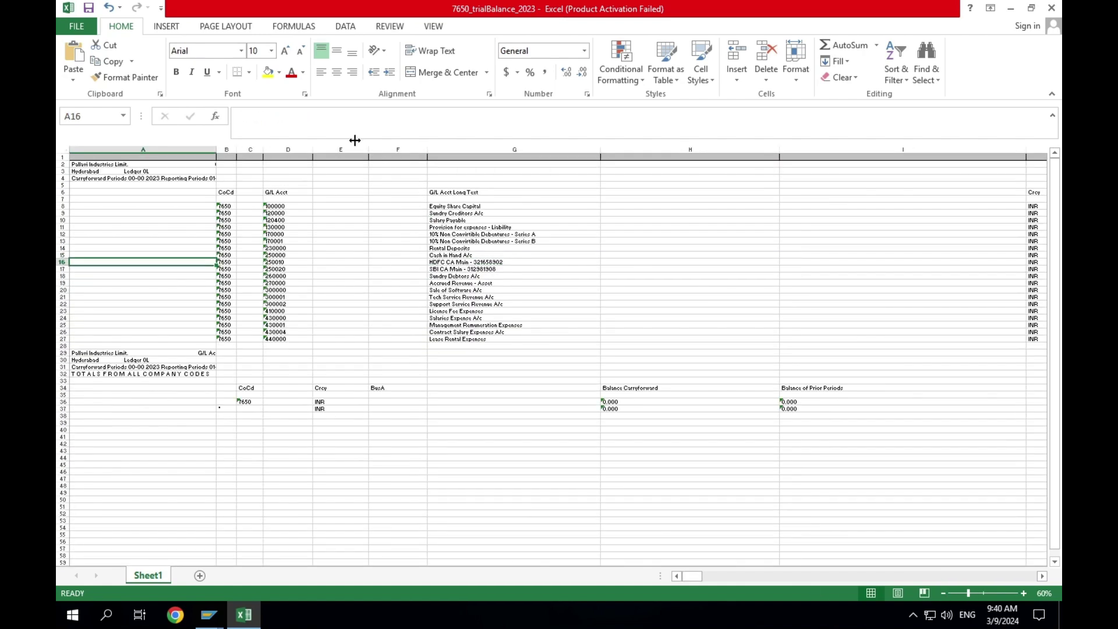
{"action": "left_click_drag", "start_coordinate": [342, 146], "coordinate": [402, 146]}
{"action": "key", "text": "ctrl+minus"}
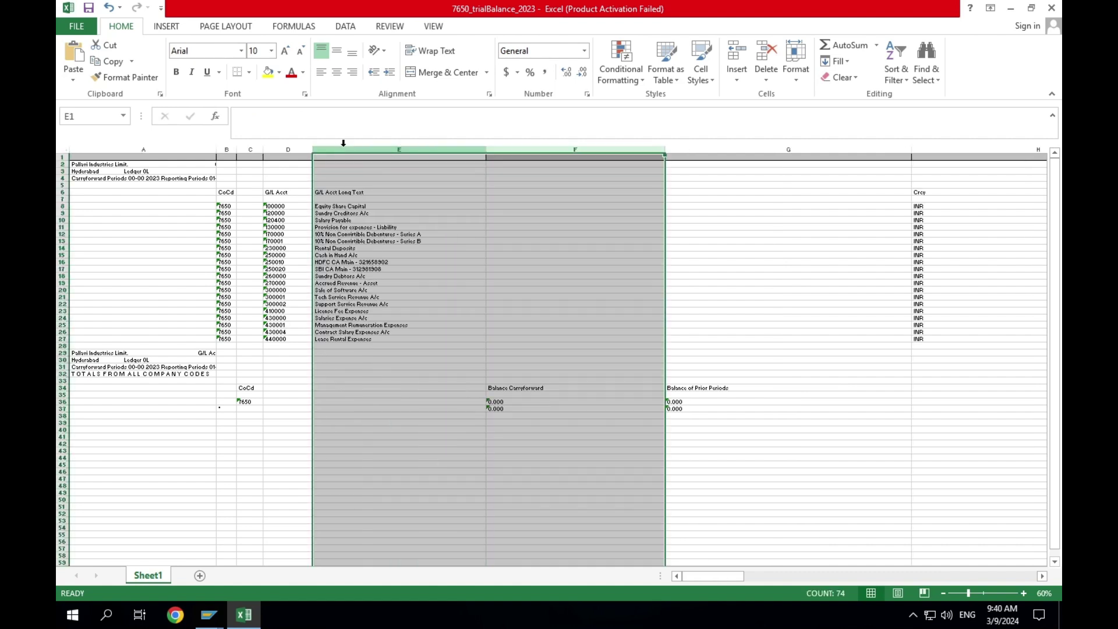
Delete the two columns F and G that separate the G/L account long text from the currency column
{"action": "key", "text": "Right"}
{"action": "key", "text": "Right"}
{"action": "key", "text": "Left"}
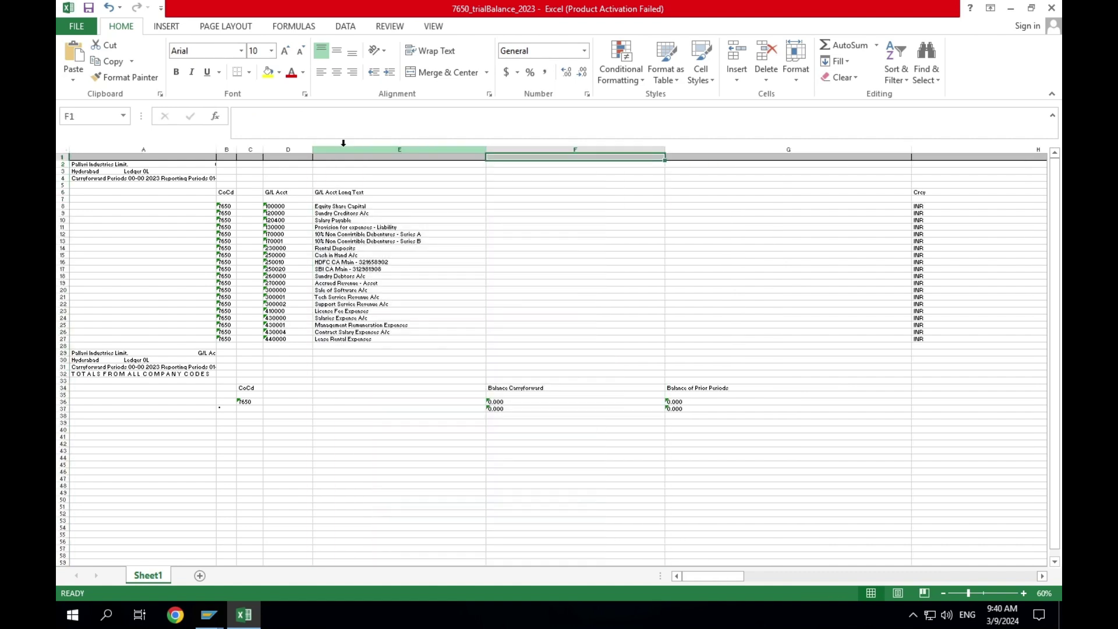
{"action": "key", "text": "ctrl+space"}
{"action": "key", "text": "shift+Right"}
{"action": "key", "text": "ctrl+minus"}
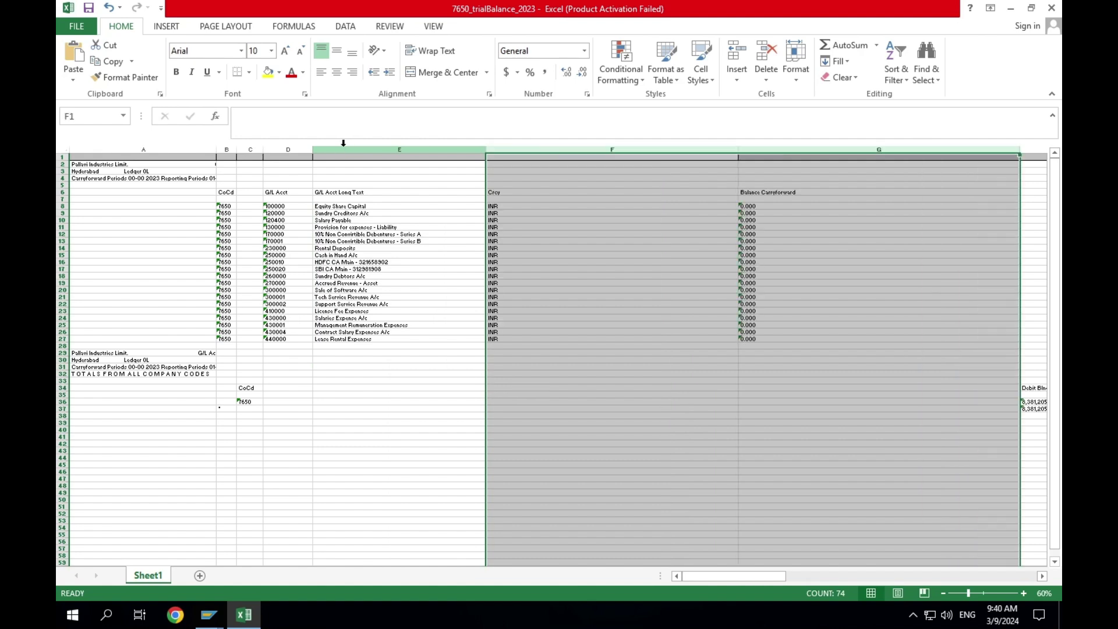
AutoFit the widths of the currency and Balance Carryforward columns, F and G
{"action": "key", "text": "alt+h"}
{"action": "key", "text": "o"}
{"action": "key", "text": "i"}
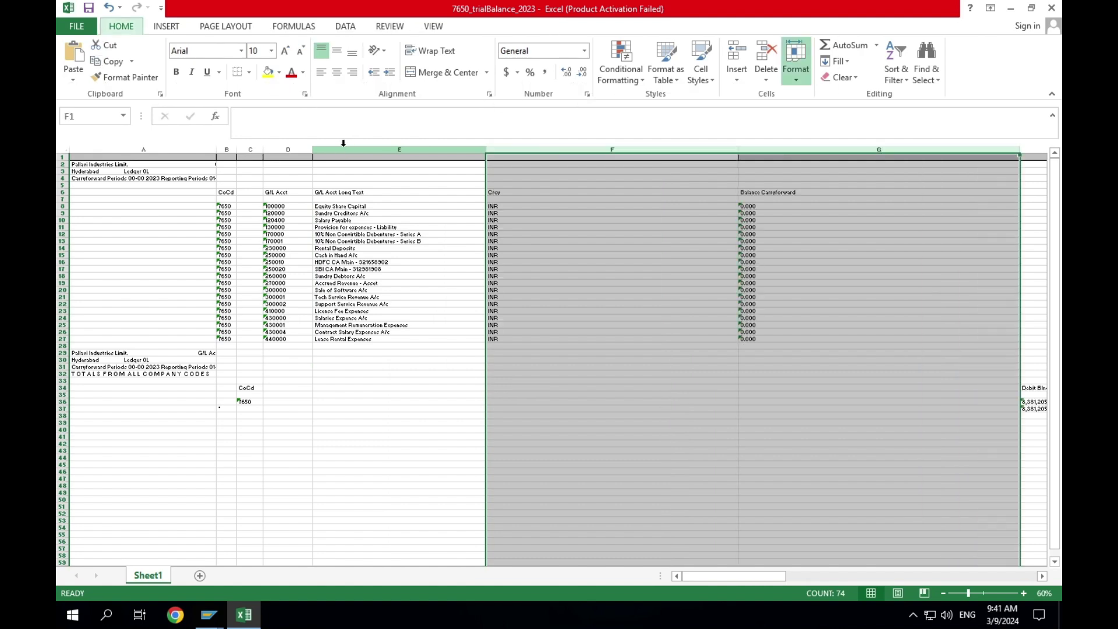
Delete the spacer columns directly before the reporting-period debit balance and before the credit balance
{"action": "key", "text": "Right"}
{"action": "key", "text": "Right"}
{"action": "key", "text": "ctrl+space"}
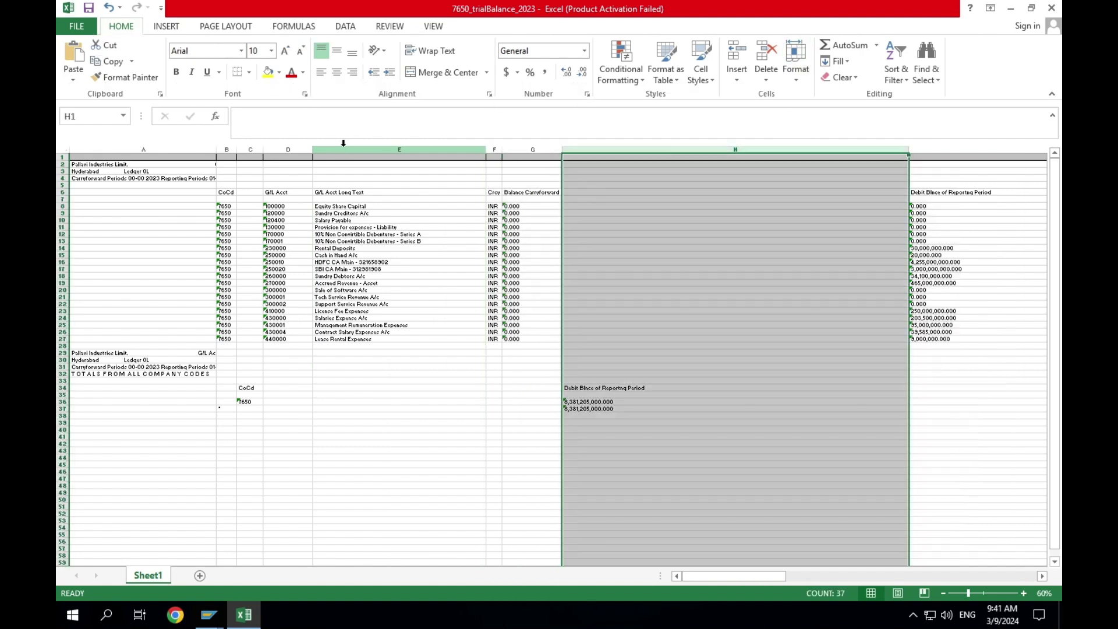
{"action": "key", "text": "ctrl+minus"}
{"action": "key", "text": "Right"}
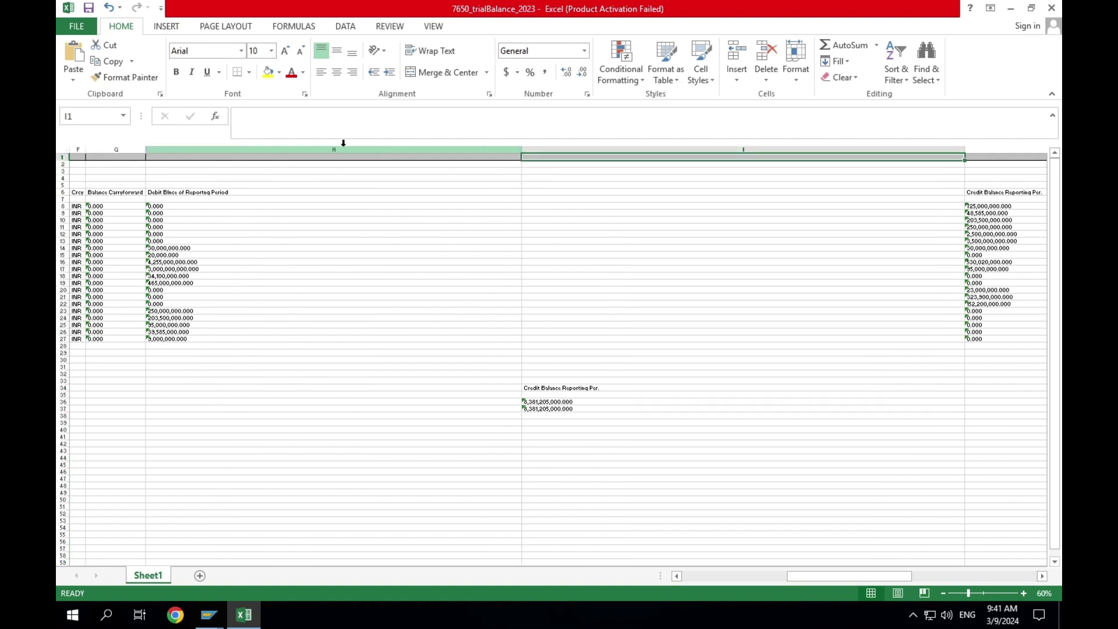
{"action": "key", "text": "ctrl+space"}
{"action": "key", "text": "ctrl+minus"}
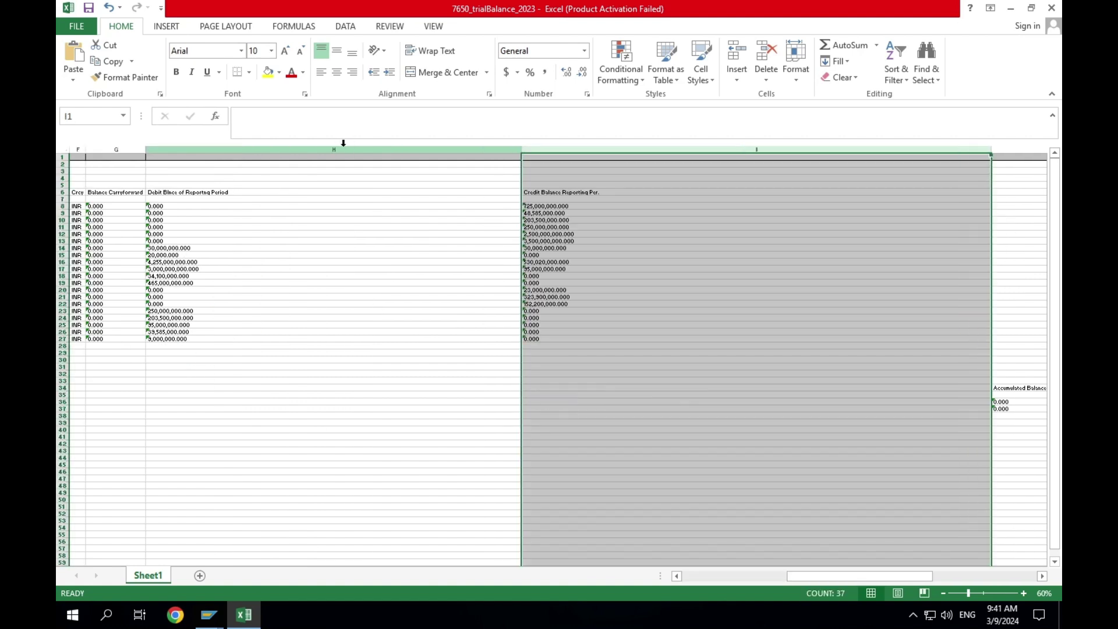
AutoFit the widths of the reporting-period debit and credit balance columns, H and I
{"action": "key", "text": "shift+Left"}
{"action": "key", "text": "alt"}
{"action": "key", "text": "h"}
{"action": "key", "text": "o"}
{"action": "key", "text": "i"}
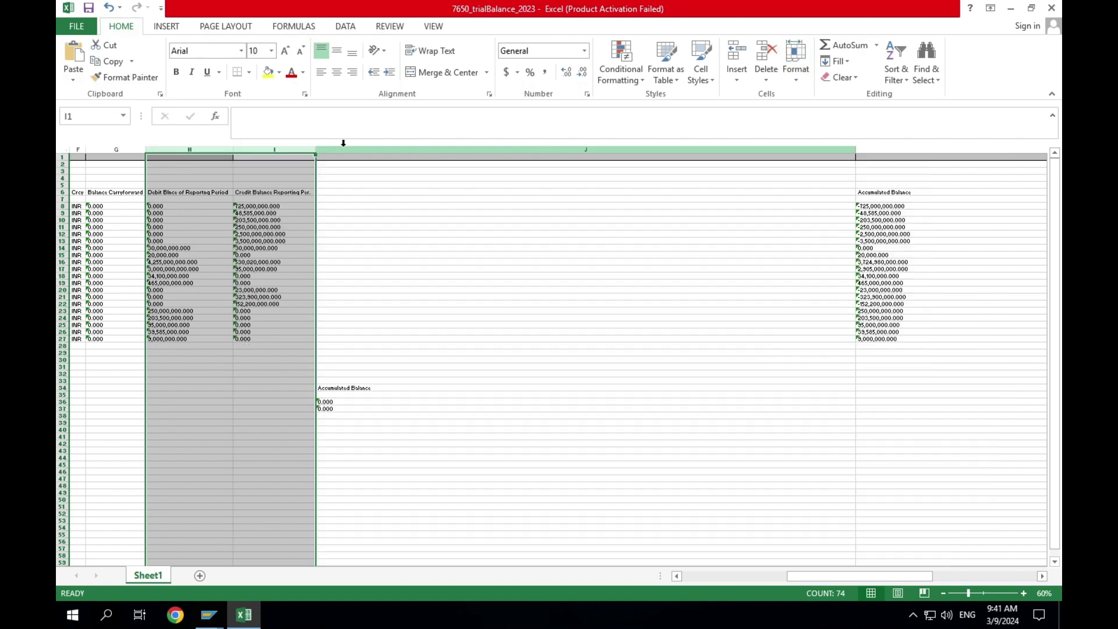
Delete the spacer column J between the credit balance and the accumulated balance
{"action": "key", "text": "Right"}
{"action": "key", "text": "ctrl+space"}
{"action": "key", "text": "ctrl+minus"}
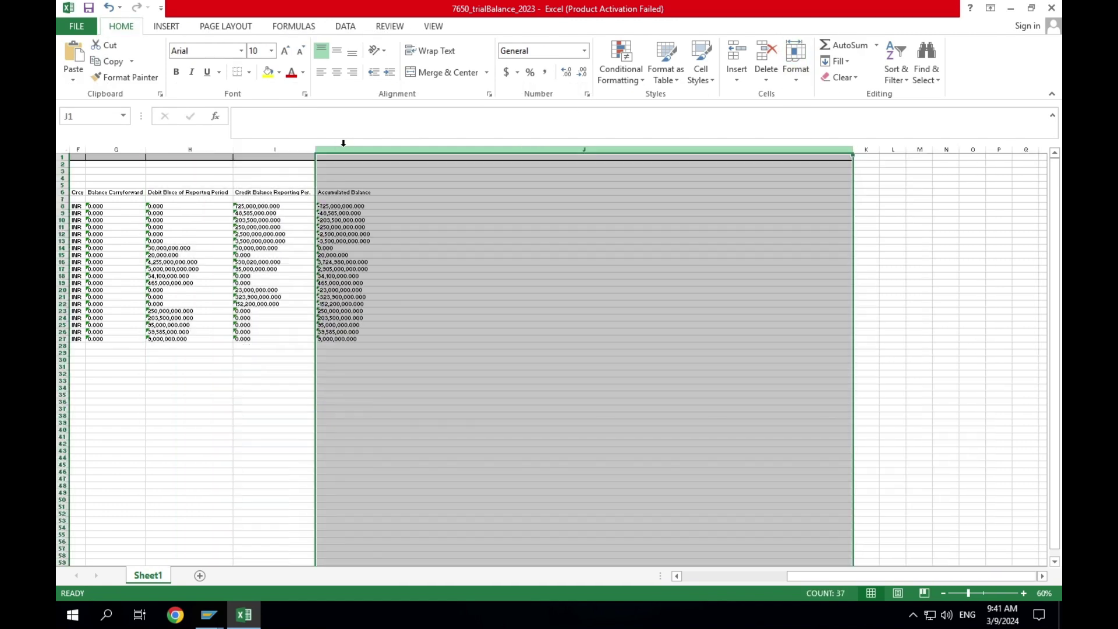
{"action": "key", "text": "ctrl+Home"}
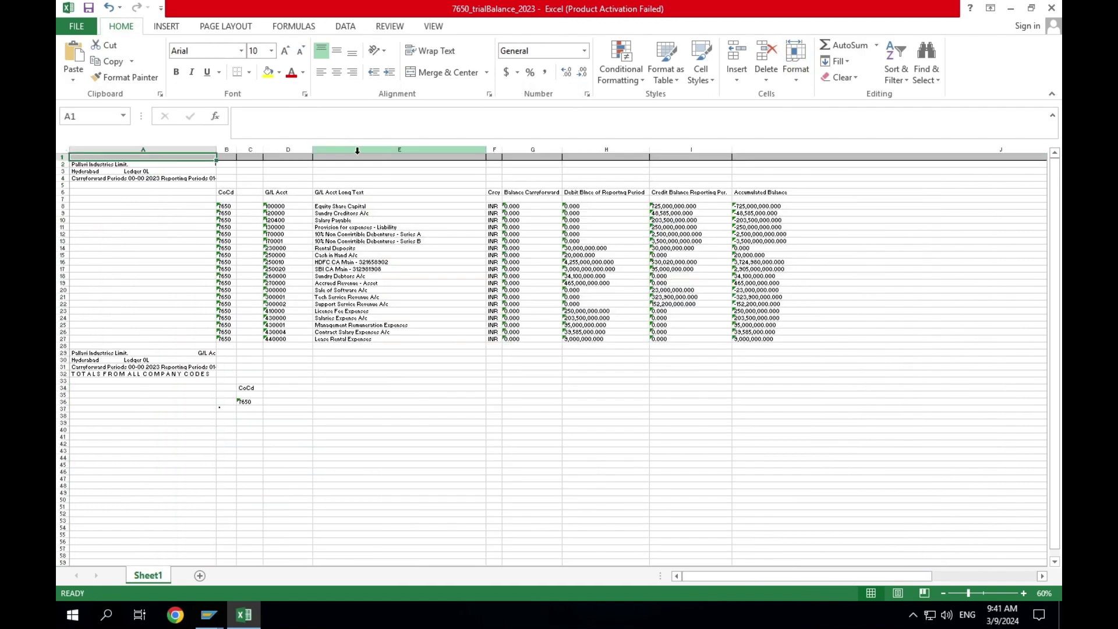
AutoFit the width of the Accumulated Balance column J
{"action": "left_click", "coordinate": [894, 283]}
{"action": "key", "text": "ctrl+space"}
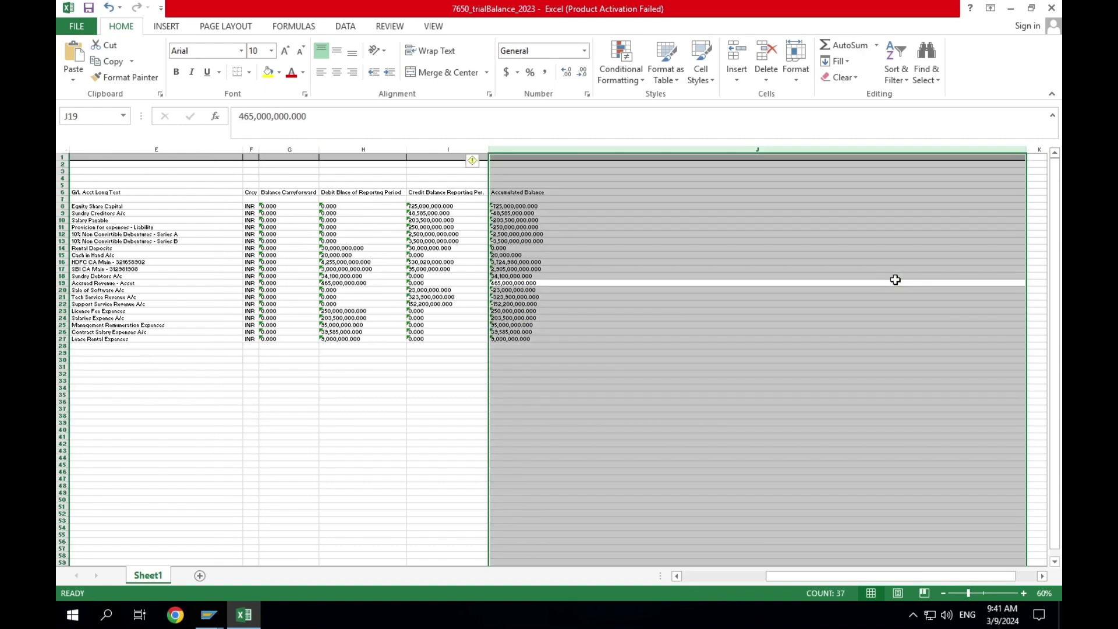
{"action": "key", "text": "alt+h"}
{"action": "key", "text": "o"}
{"action": "key", "text": "i"}
{"action": "key", "text": "Home"}
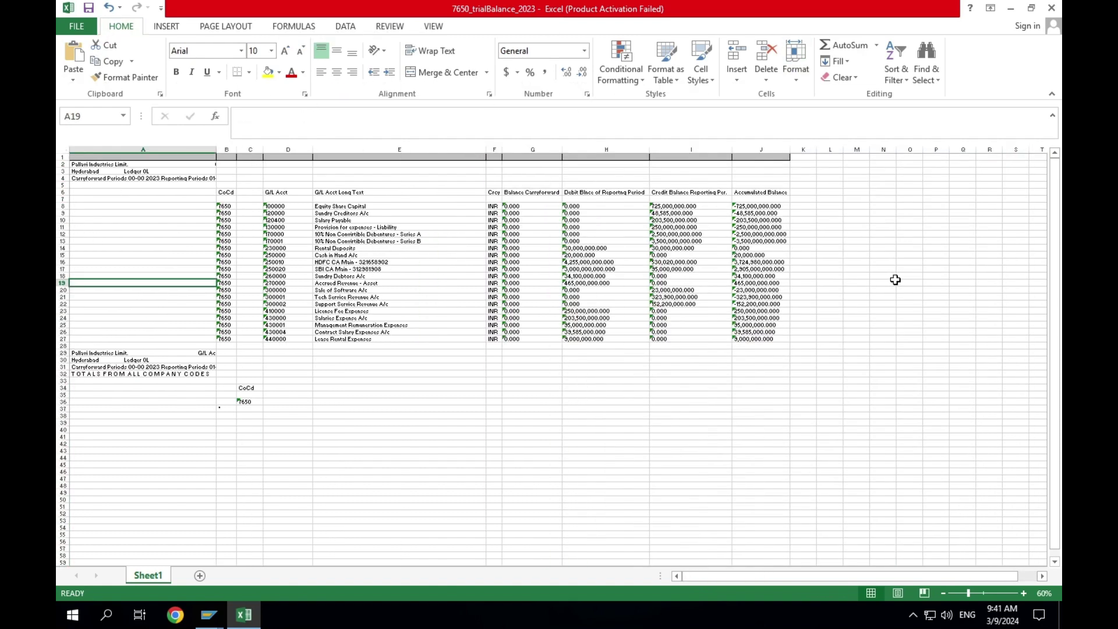
Review the list of G/L account numbers and their long texts from row 8 downward at 80% zoom
{"action": "left_click", "coordinate": [1024, 593]}
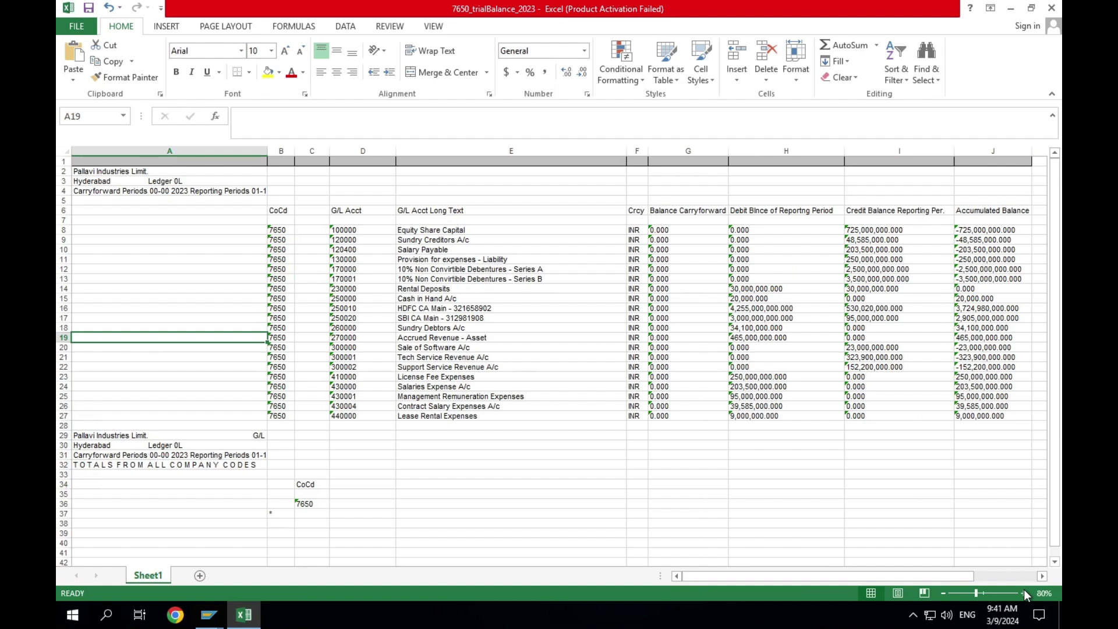
{"action": "left_click", "coordinate": [457, 218]}
{"action": "key", "text": "Left"}
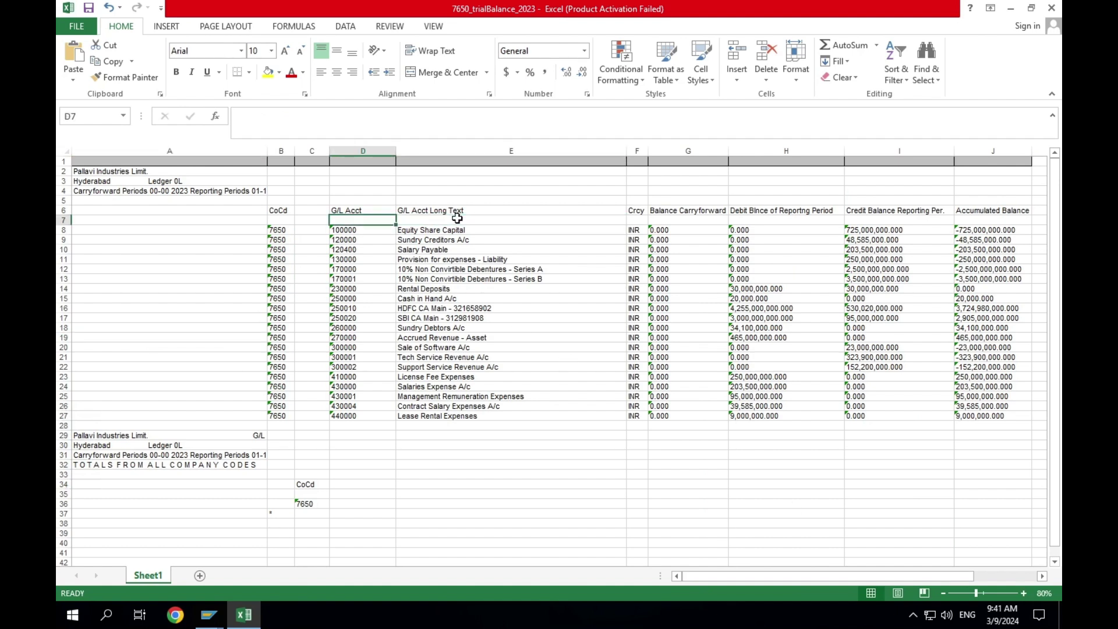
{"action": "key", "text": "Down"}
{"action": "key", "text": "ctrl+shift+Down"}
{"action": "key", "text": "Right"}
{"action": "key", "text": "ctrl+shift+Down"}
Select the debit, credit and accumulated balances of the Equity Share Capital row, H8:J8
{"action": "key", "text": "Right"}
{"action": "key", "text": "Right"}
{"action": "key", "text": "Right"}
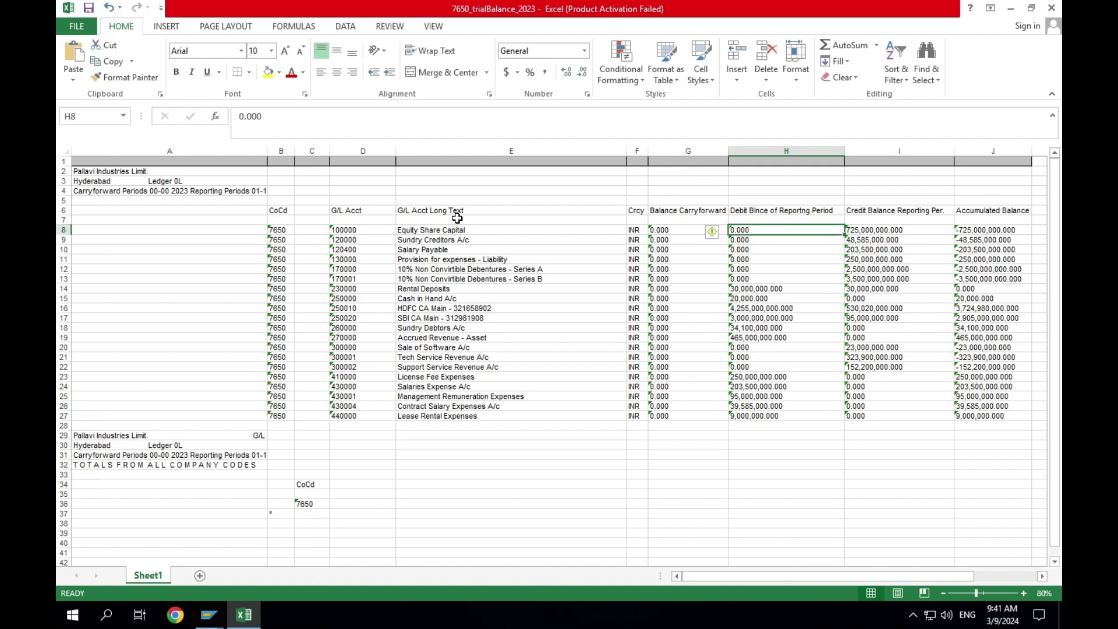
{"action": "key", "text": "shift+Right"}
{"action": "key", "text": "shift+Right"}
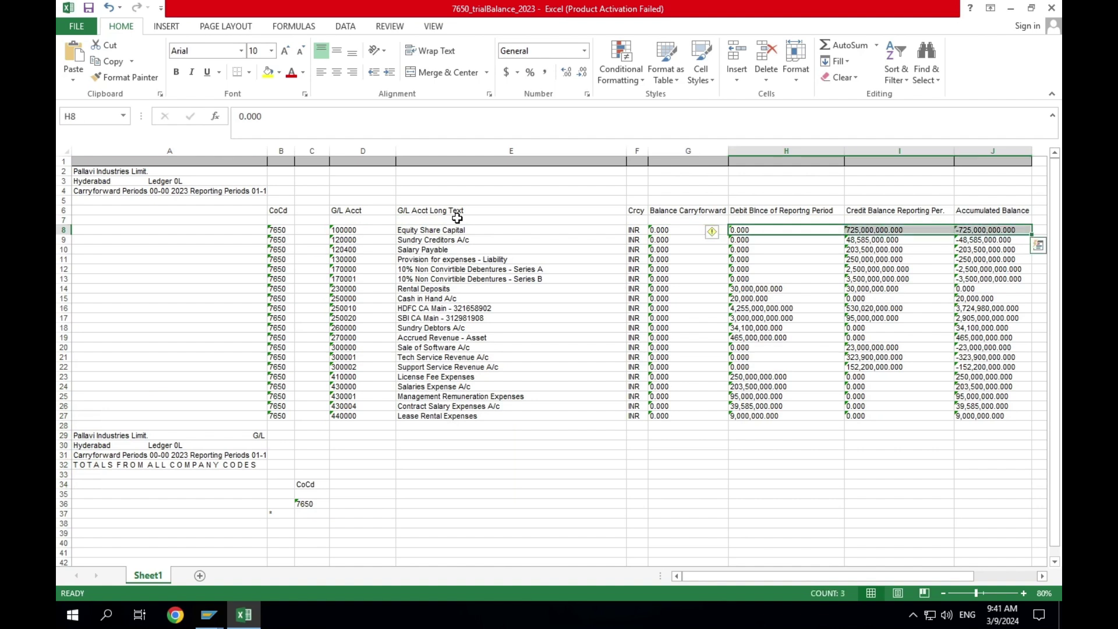